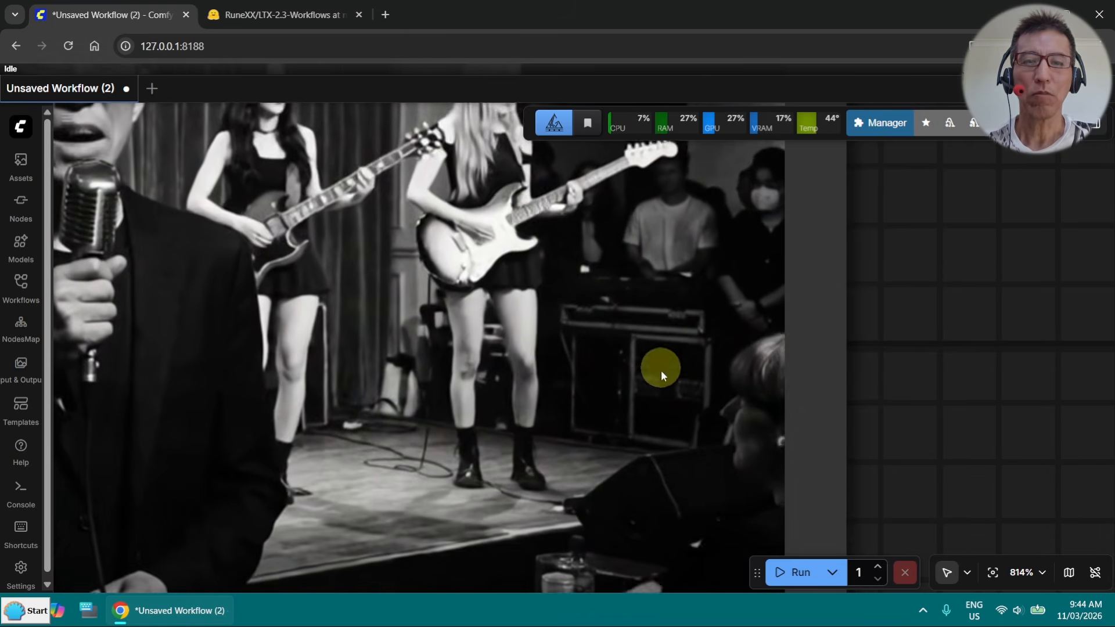
Examine the details of the black-and-white stage band image in the current workflow
left_click_drag(957, 421, 945, 445)
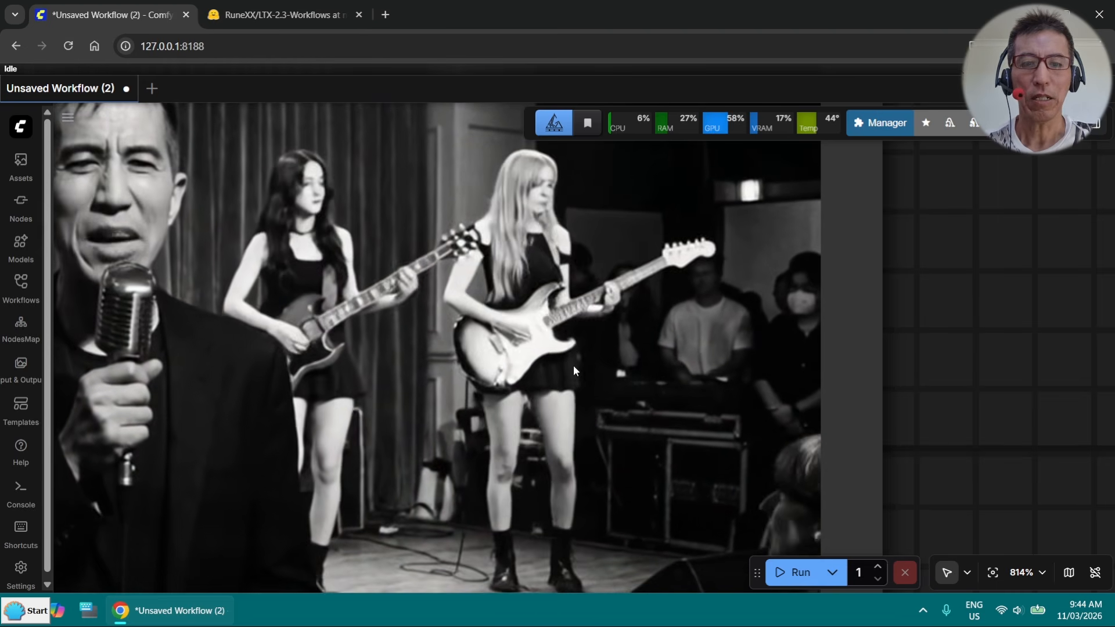
left_click_drag(1001, 420, 978, 179)
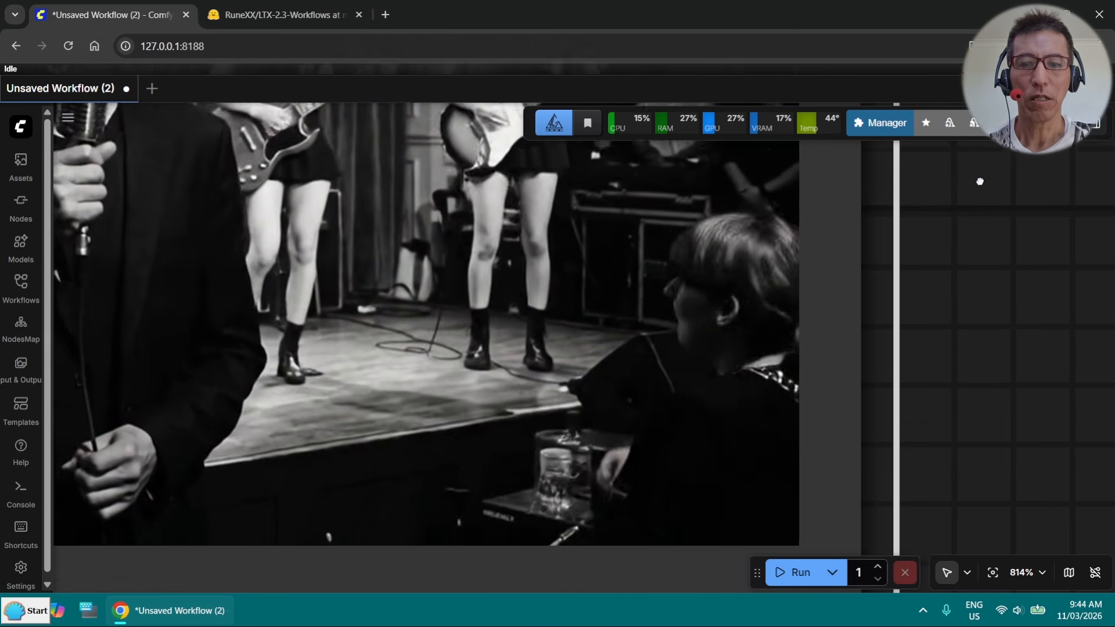
scroll(450, 428, "up", 2)
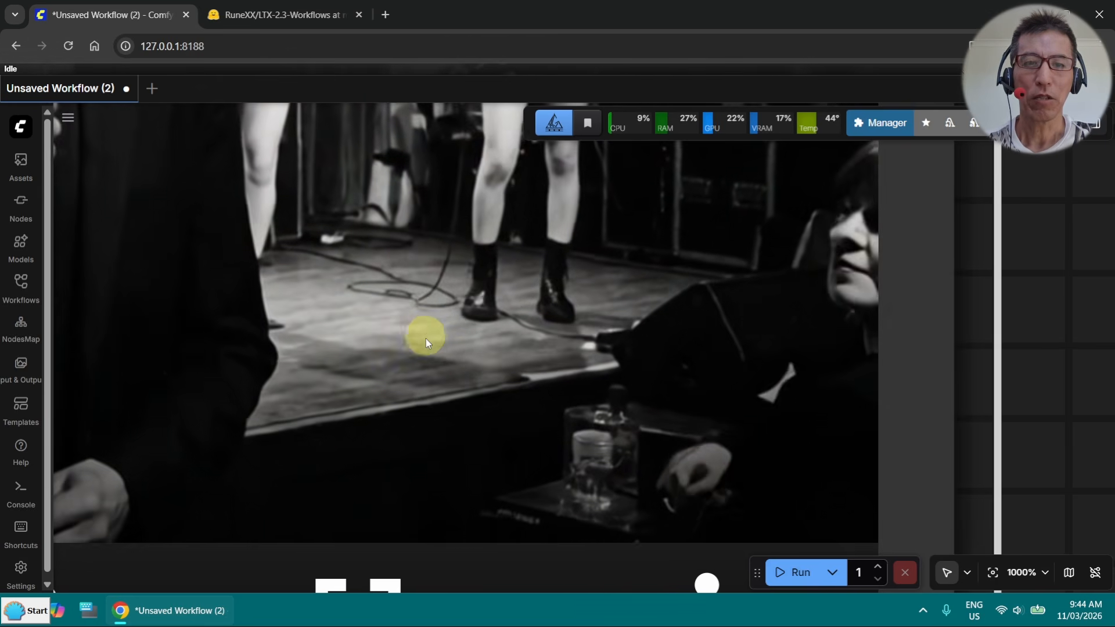
left_click_drag(943, 356, 816, 401)
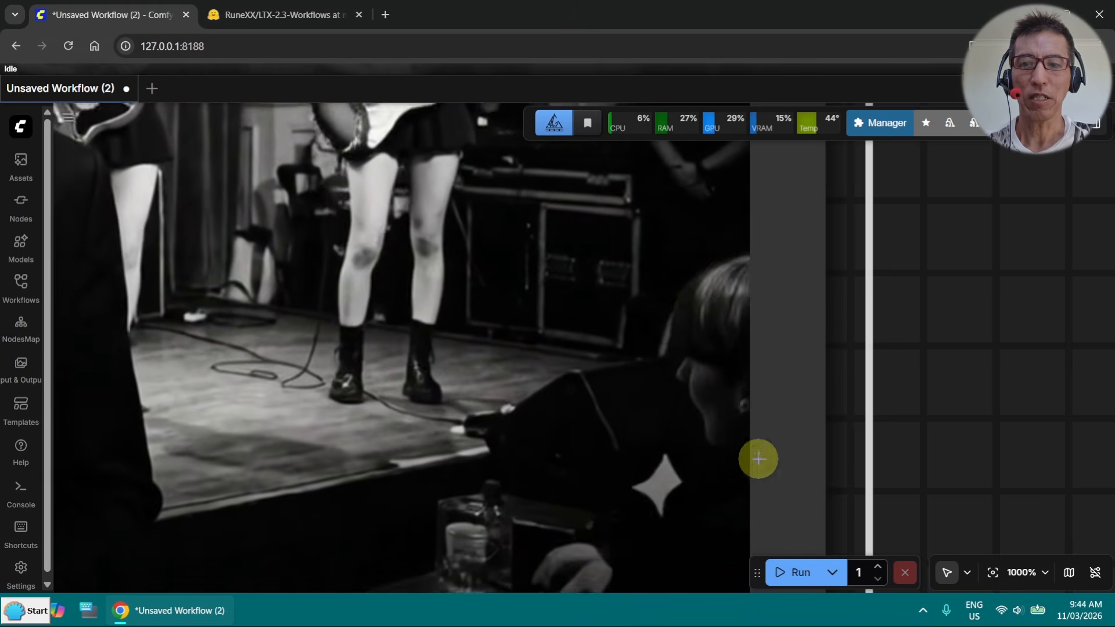
scroll(929, 371, "down", 2)
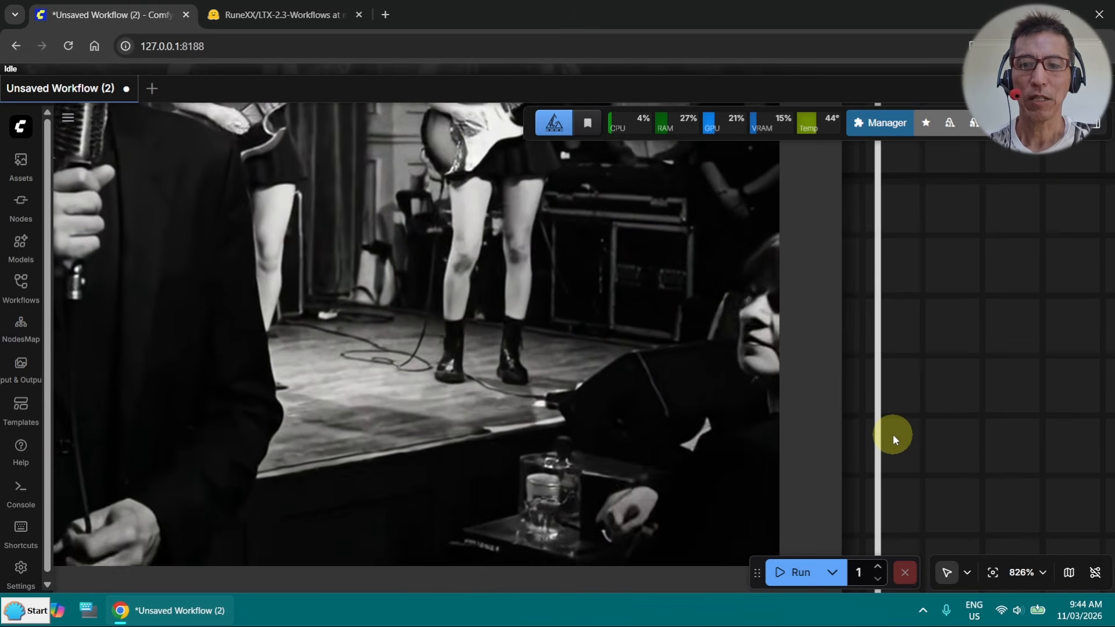
left_click_drag(933, 420, 848, 399)
scroll(891, 368, "down", 9)
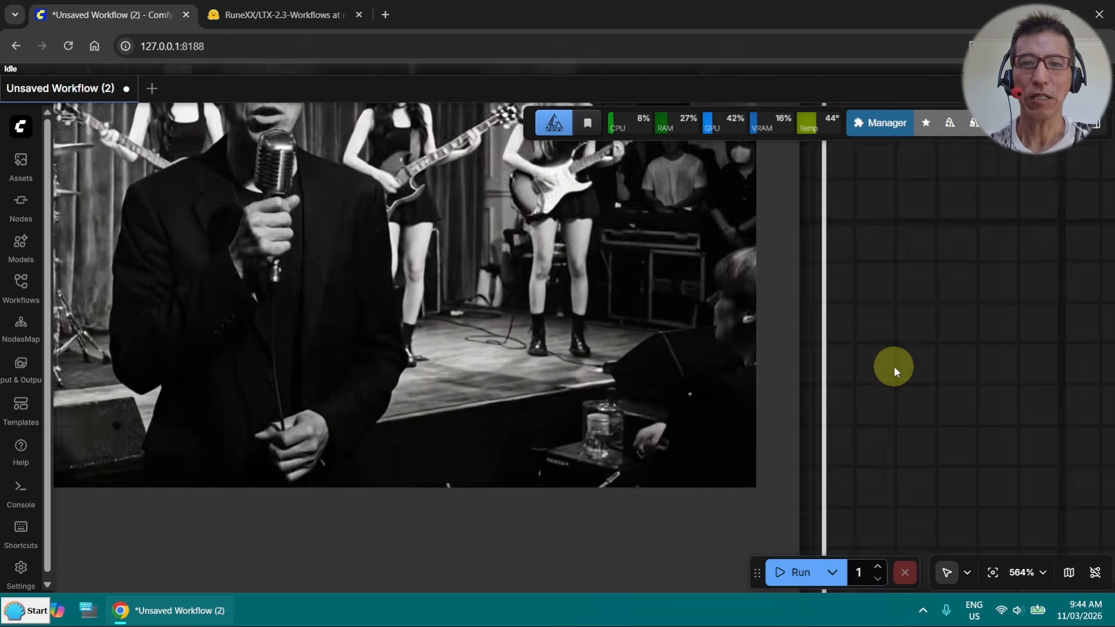
left_click_drag(933, 349, 907, 398)
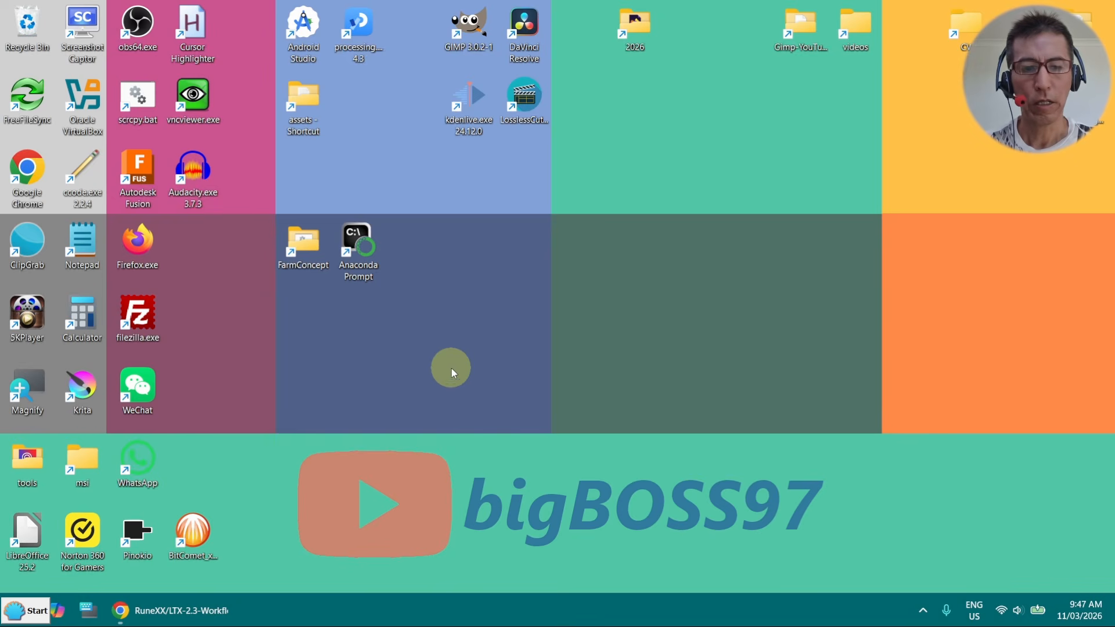
Switch to Chrome and look through the workflow files in the RuneXX/LTX-2.3-Workflows repository on Hugging Face
left_click(144, 620)
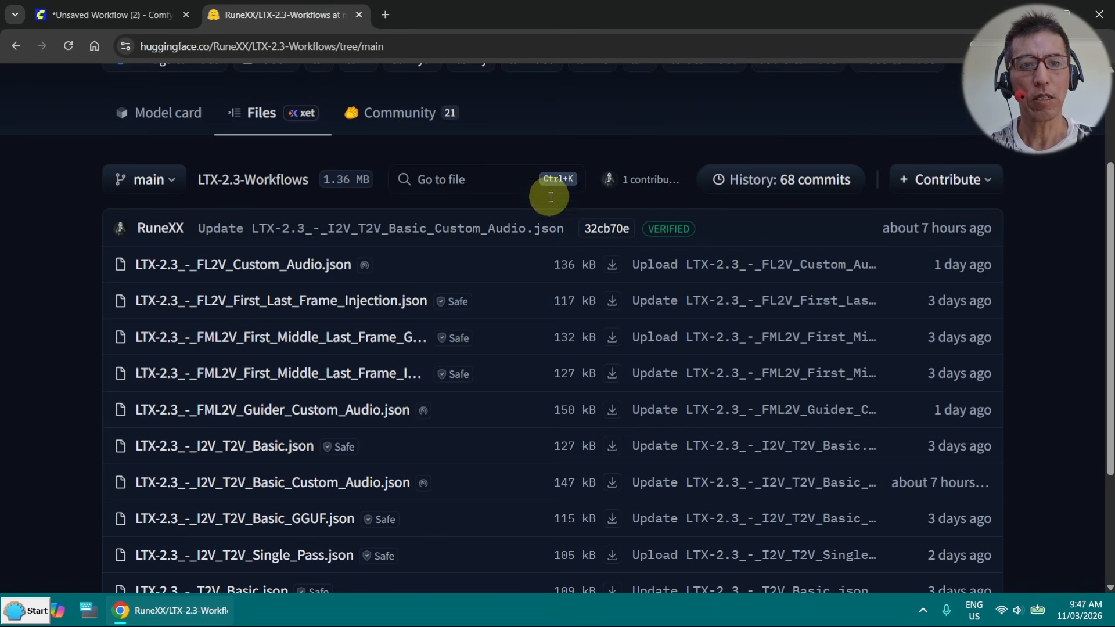
scroll(500, 495, "down", 3)
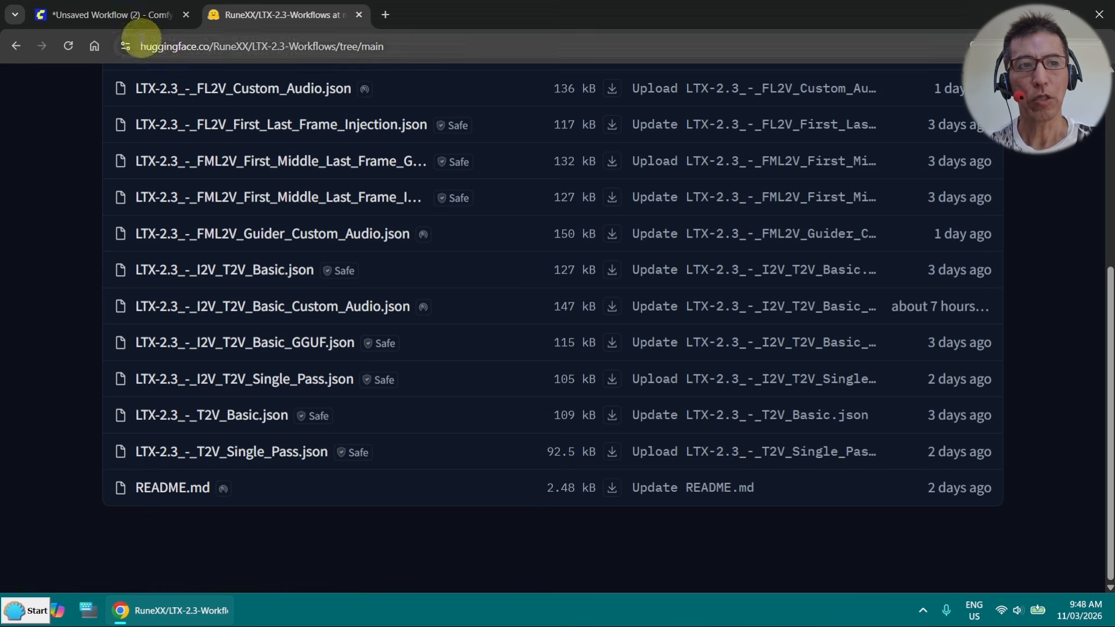
Return to ComfyUI and load the cherry-blossom couple LTX-2.3 workflow from its file into a new workflow
left_click(140, 15)
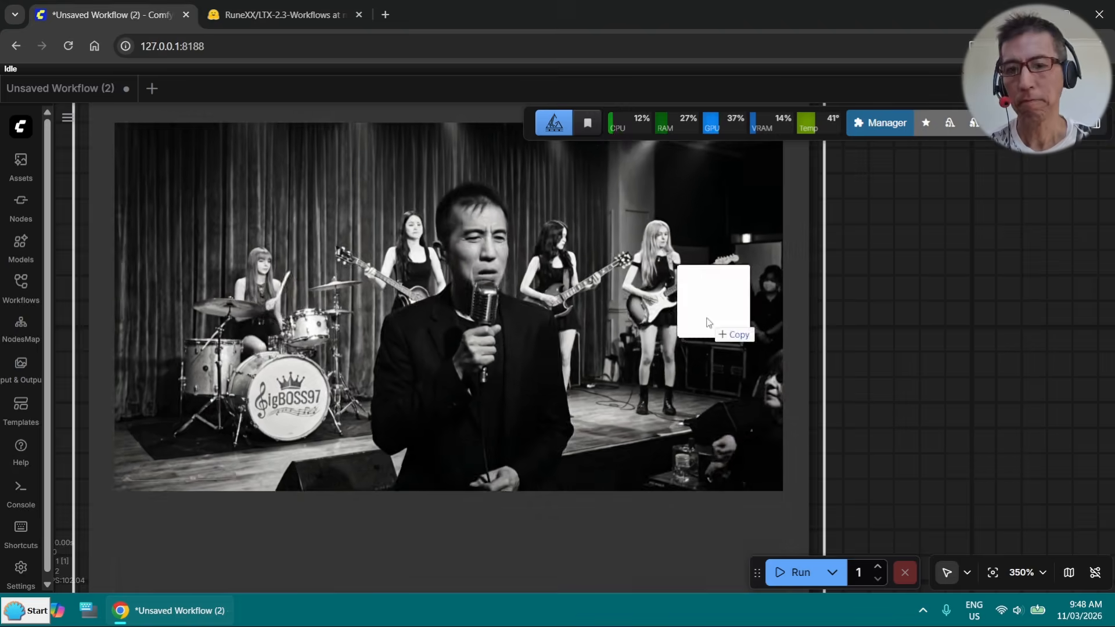
left_click_drag(709, 319, 706, 319)
left_click_drag(207, 316, 406, 493)
scroll(407, 494, "down", 13)
left_click_drag(116, 418, 258, 281)
scroll(278, 248, "up", 6)
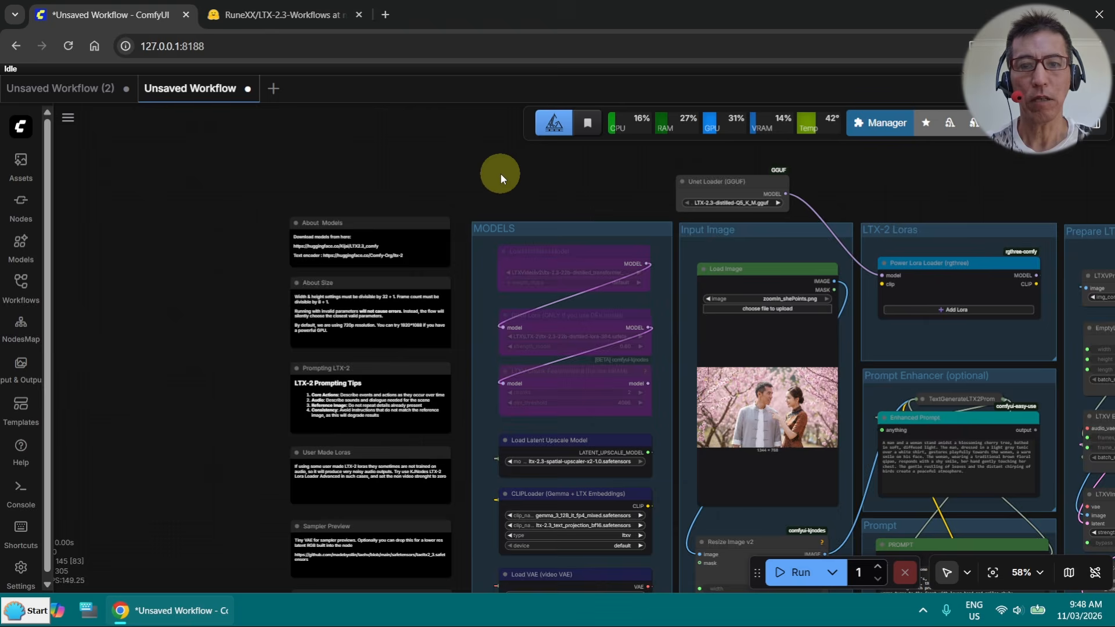
Review the model loaders: Unet Loader (GGUF), latent upscale model, CLIPLoader, video VAE and audio VAE
left_click_drag(500, 174, 247, 196)
scroll(243, 197, "up", 1)
scroll(302, 196, "up", 5)
scroll(445, 197, "up", 3)
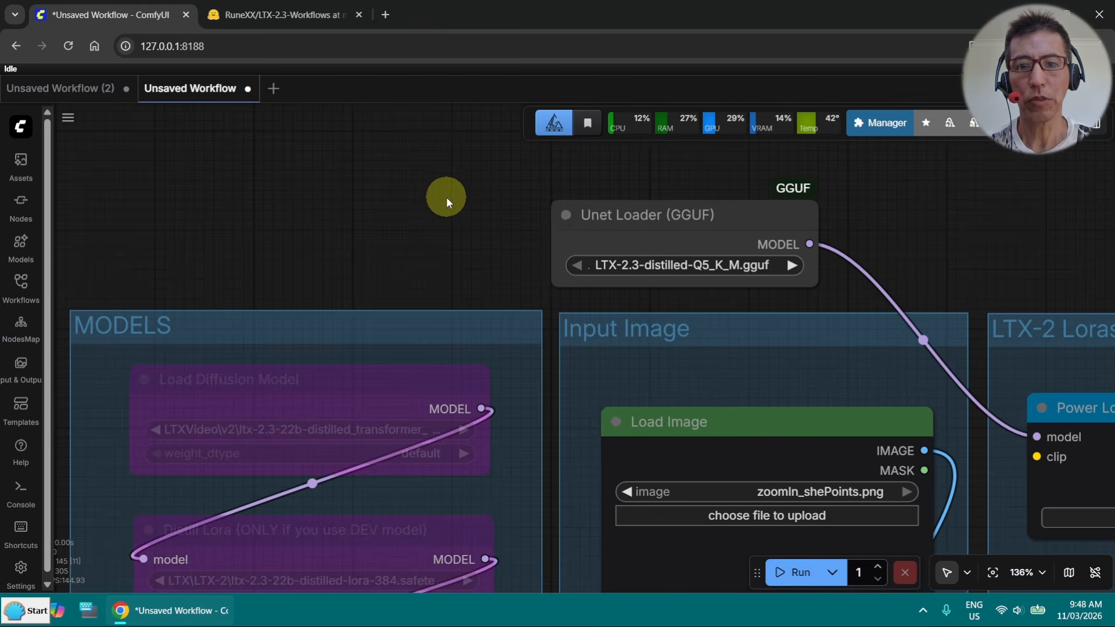
scroll(426, 174, "down", 4)
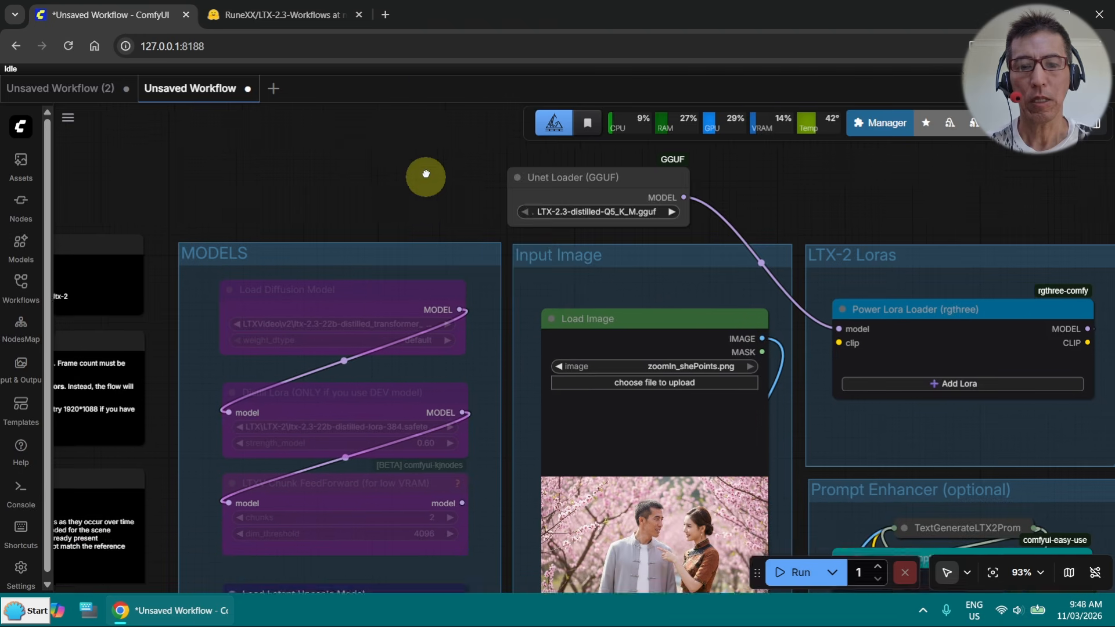
left_click_drag(426, 174, 446, 72)
left_click_drag(517, 482, 594, 190)
scroll(475, 347, "up", 3)
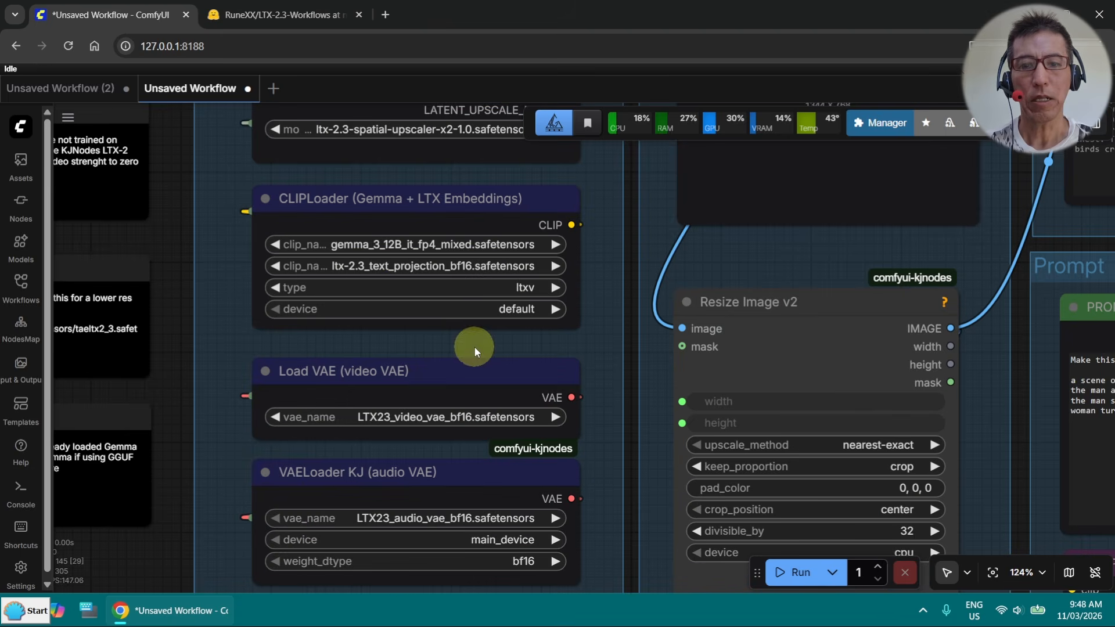
left_click_drag(631, 249, 548, 149)
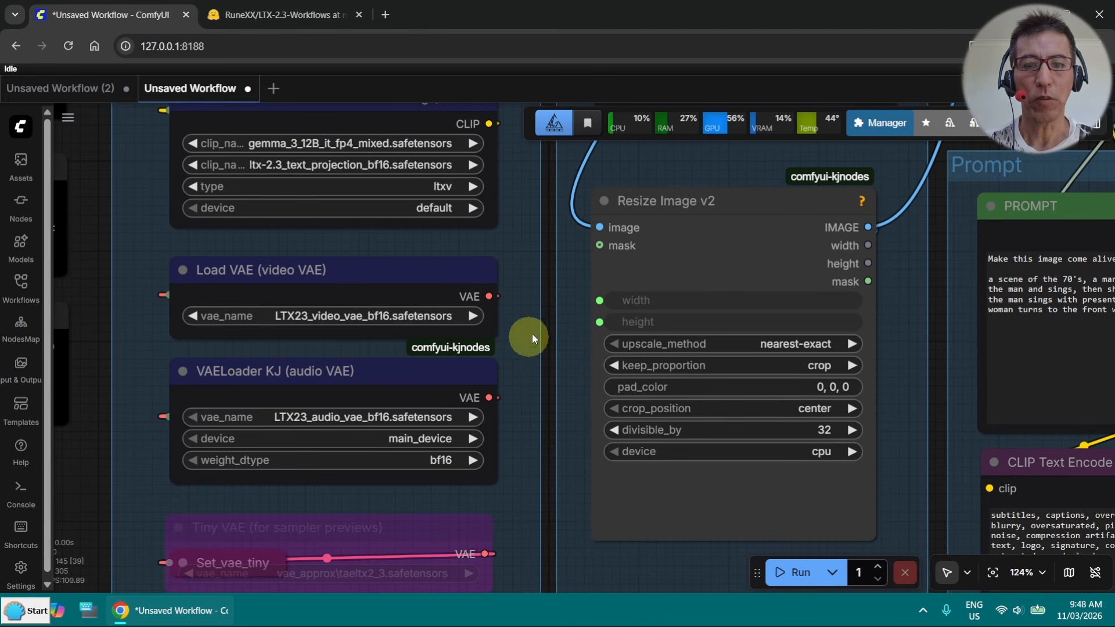
left_click_drag(549, 324, 554, 124)
Review the Custom Audio group and check the audio file path, start time and duration in the Load Audio (Path) m4a node
left_click_drag(599, 587, 719, 114)
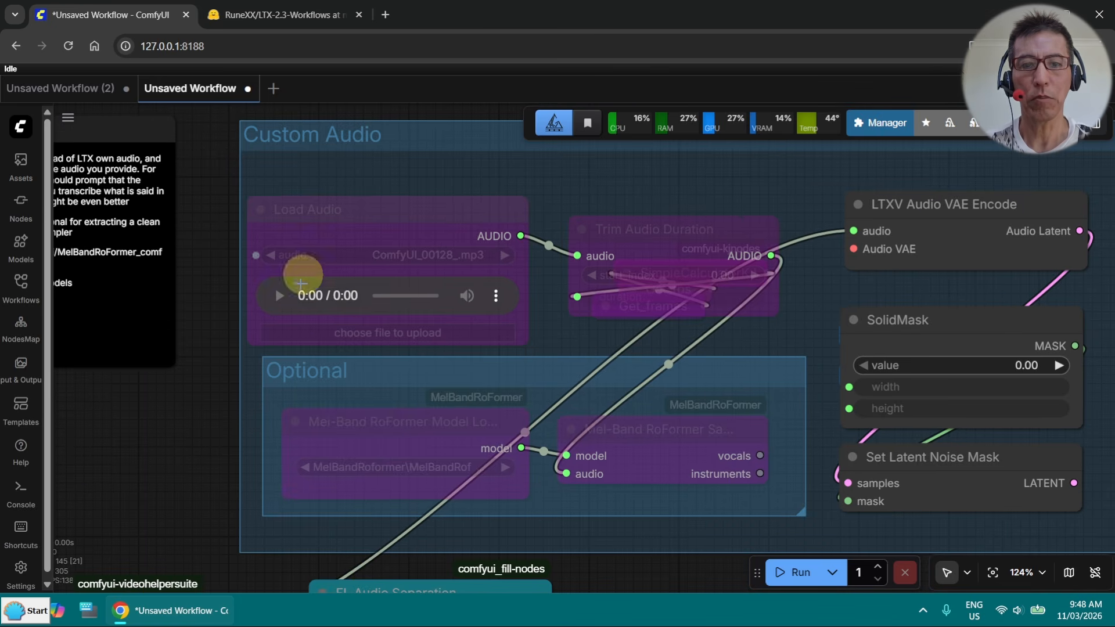
left_click_drag(226, 485, 562, 164)
scroll(293, 243, "up", 3)
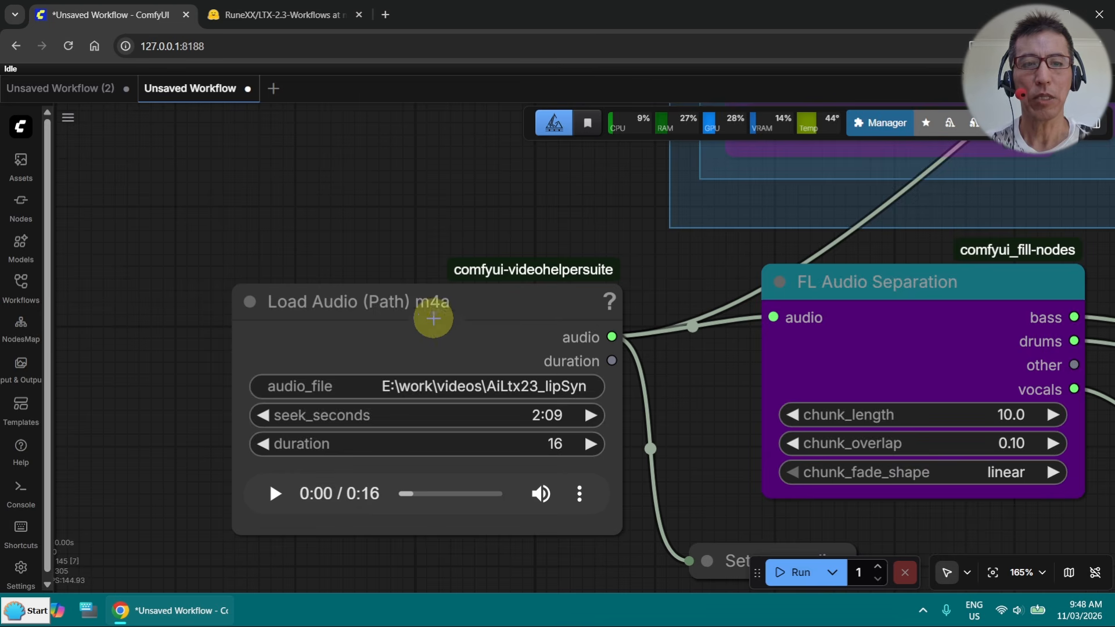
scroll(434, 318, "up", 4)
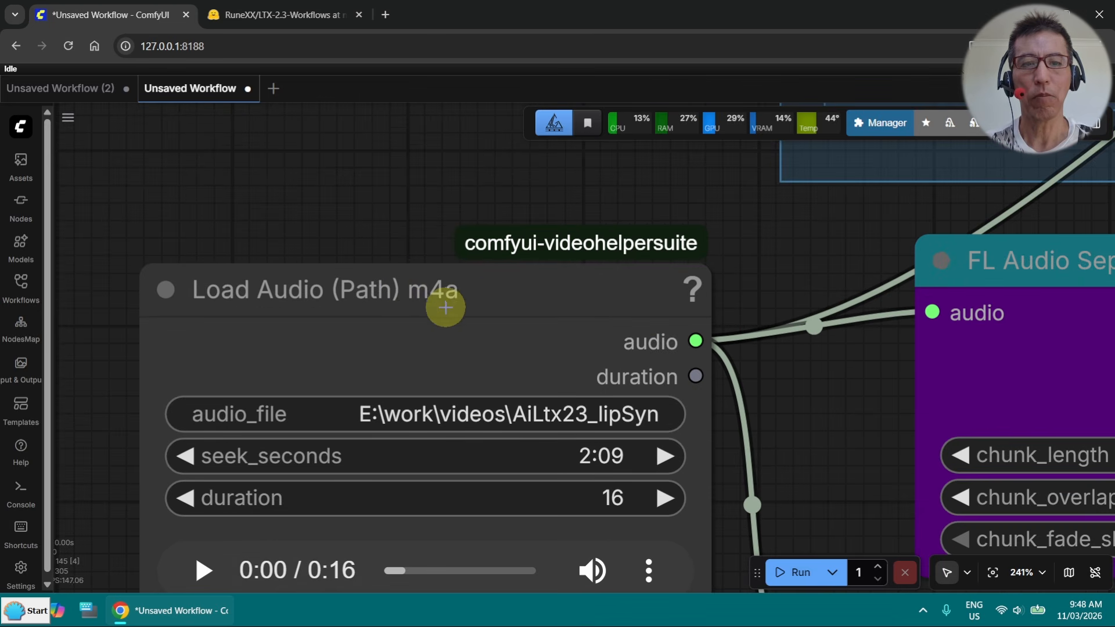
left_click_drag(768, 405, 748, 302)
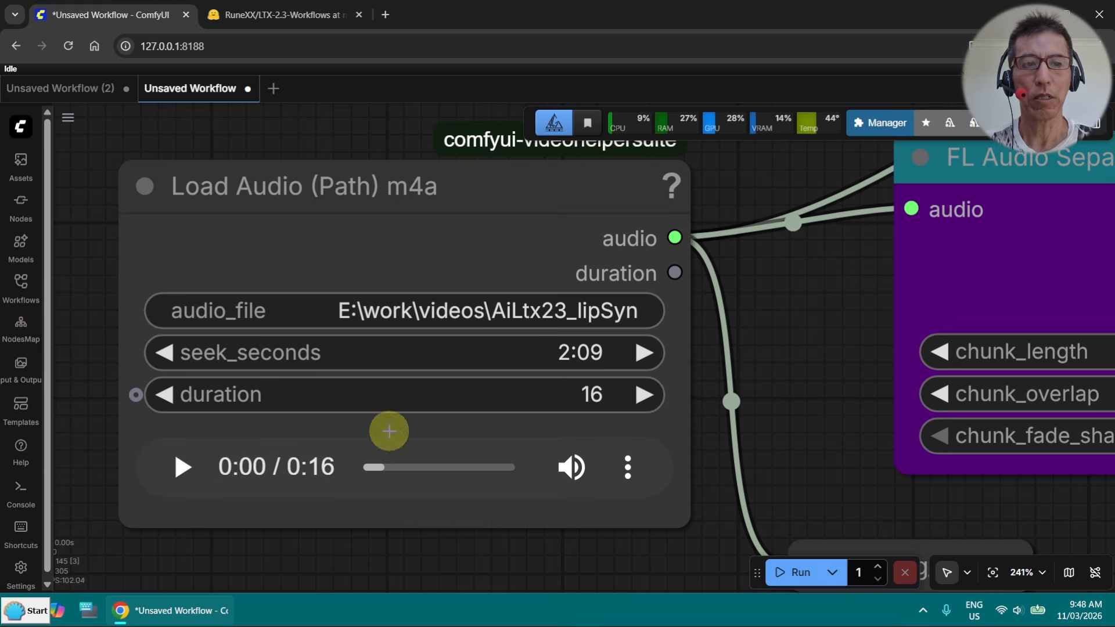
left_click(388, 314)
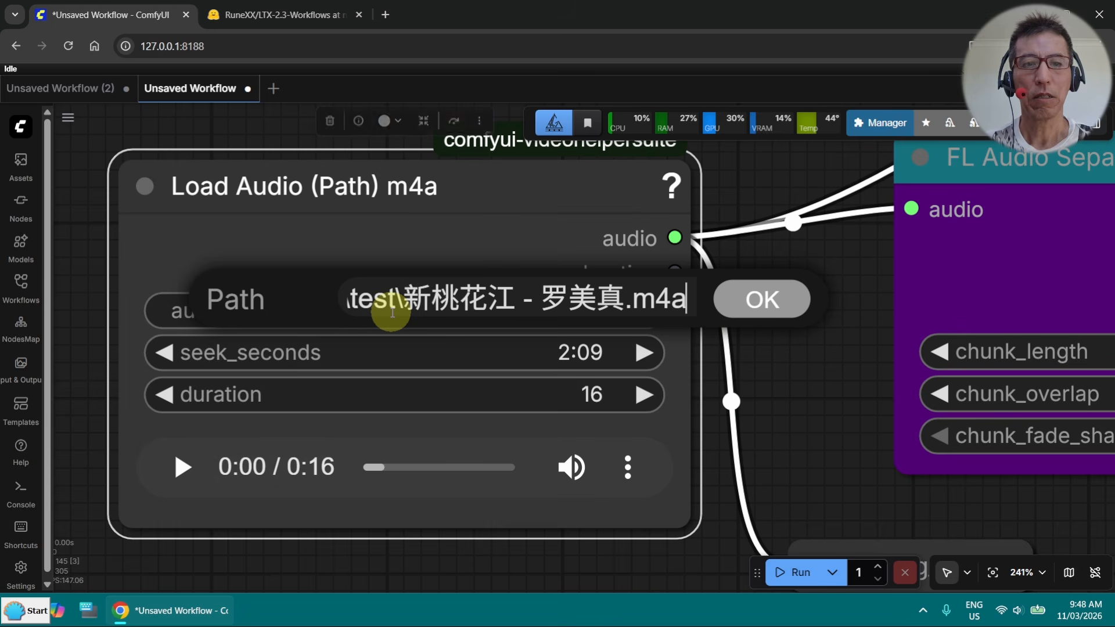
left_click(778, 258)
Move the FL Audio Separation node closer to the two Audio Merge nodes
left_click_drag(803, 357, 465, 419)
scroll(511, 402, "down", 4)
scroll(517, 402, "down", 4)
mouse_move(567, 390)
left_mouse_down()
mouse_move(609, 423)
mouse_move(599, 399)
mouse_move(583, 399)
left_mouse_up()
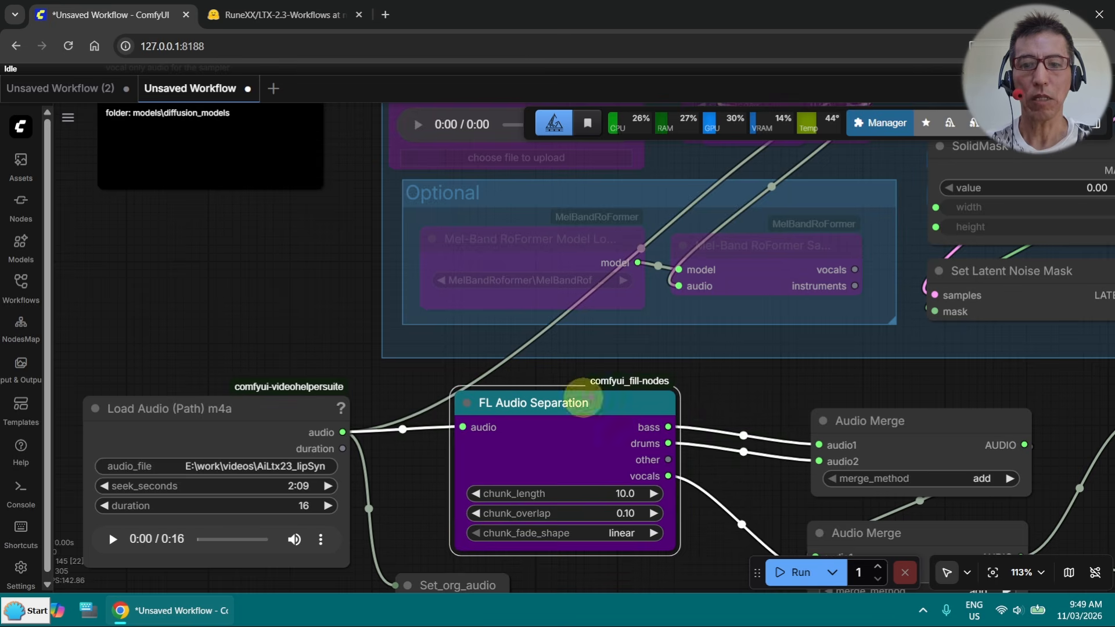
left_click_drag(714, 376, 615, 325)
left_click_drag(519, 350, 594, 355)
left_click_drag(708, 334, 611, 302)
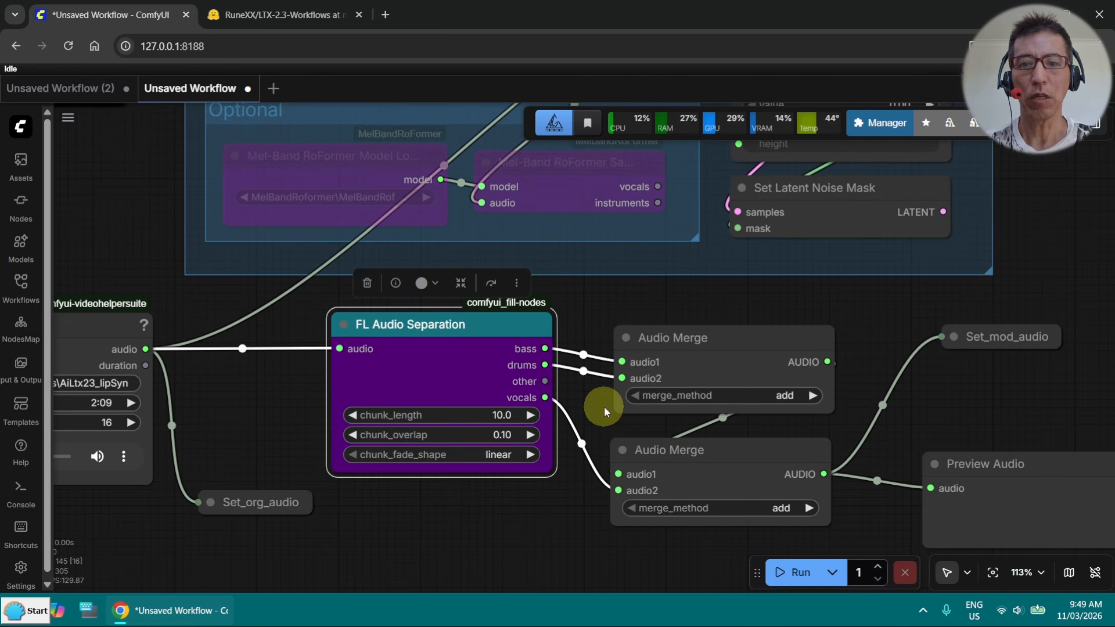
Review the Custom Audio group, then shift the FL Audio Separation node toward Load Audio and the upper Audio Merge node toward the separation node
left_click_drag(604, 404, 618, 542)
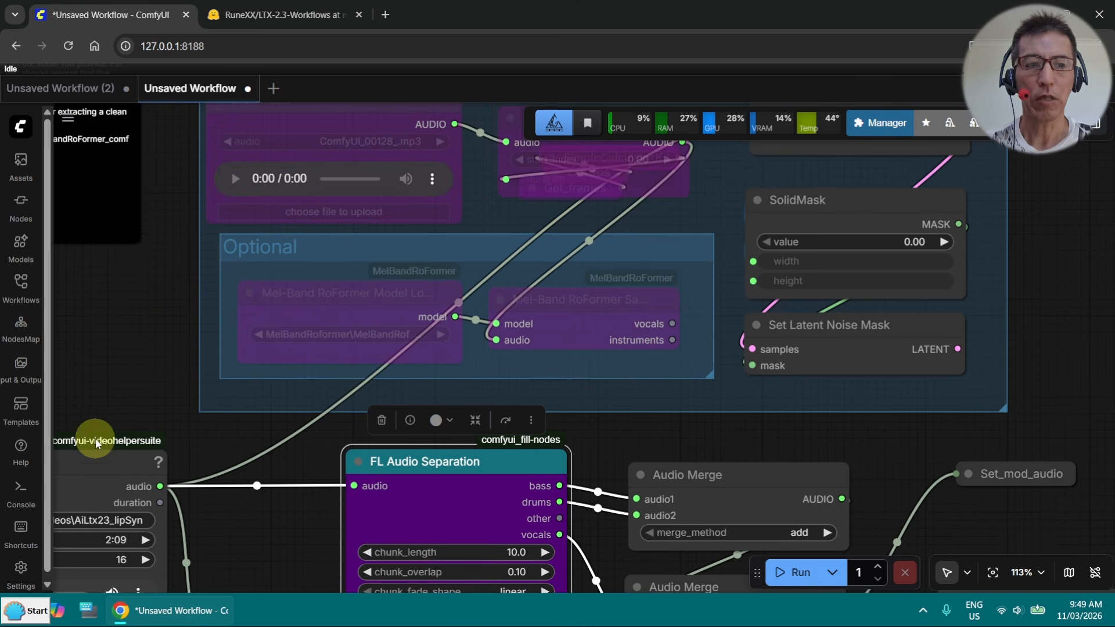
left_click_drag(754, 450, 693, 552)
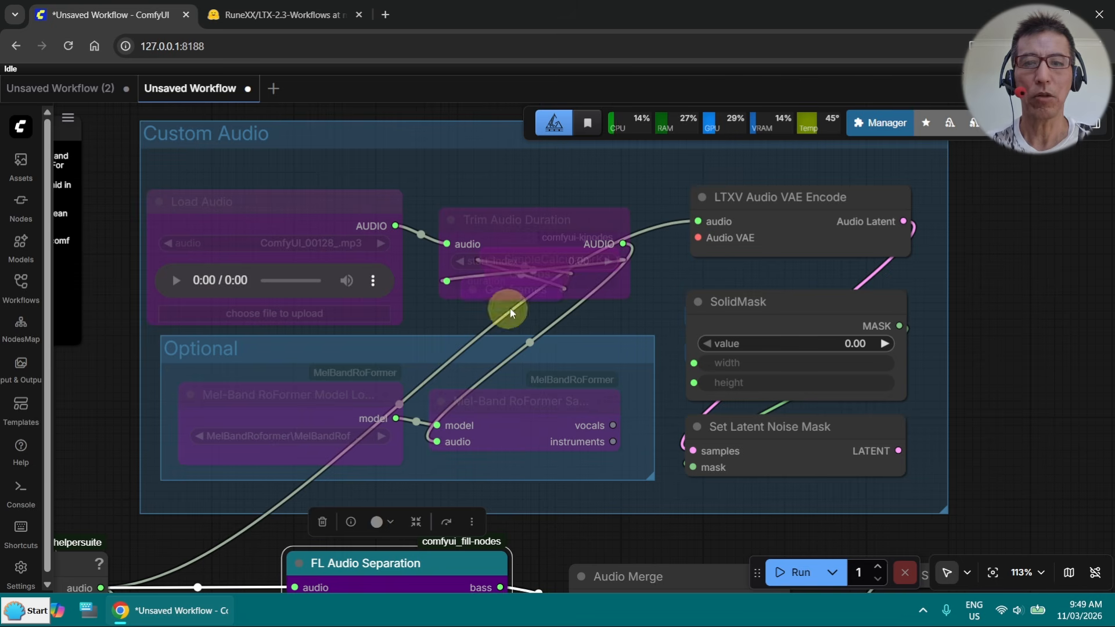
left_click_drag(620, 550, 649, 301)
left_click_drag(450, 318, 401, 328)
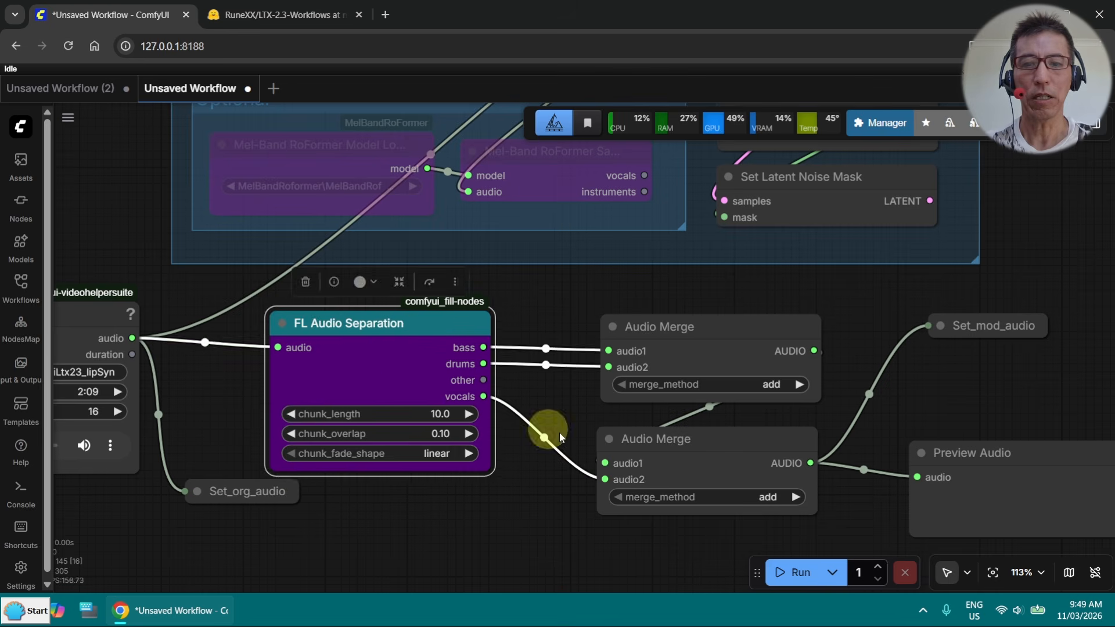
left_click_drag(676, 318, 634, 311)
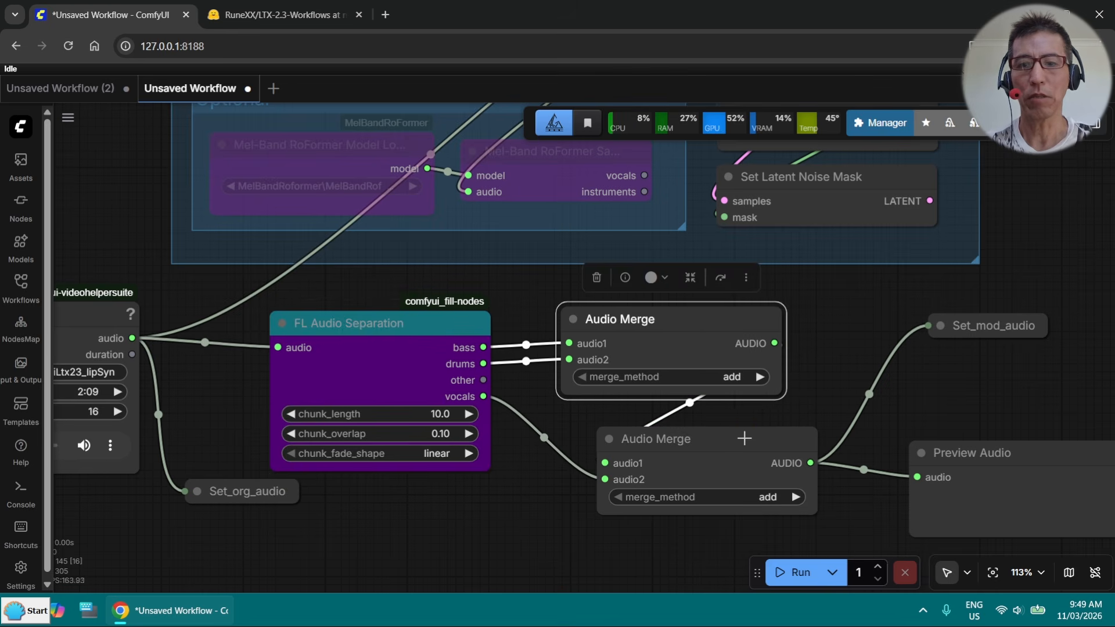
Review the workflow from the audio merge nodes through the prompt, video settings and sampler groups to the Decode group and Video Combine node
scroll(383, 584, "down", 7)
scroll(310, 483, "up", 10)
left_click_drag(400, 347, 397, 387)
left_click_drag(777, 375, 652, 495)
scroll(1076, 256, "down", 7)
left_click_drag(1076, 256, 353, 626)
left_click_drag(685, 390, 489, 625)
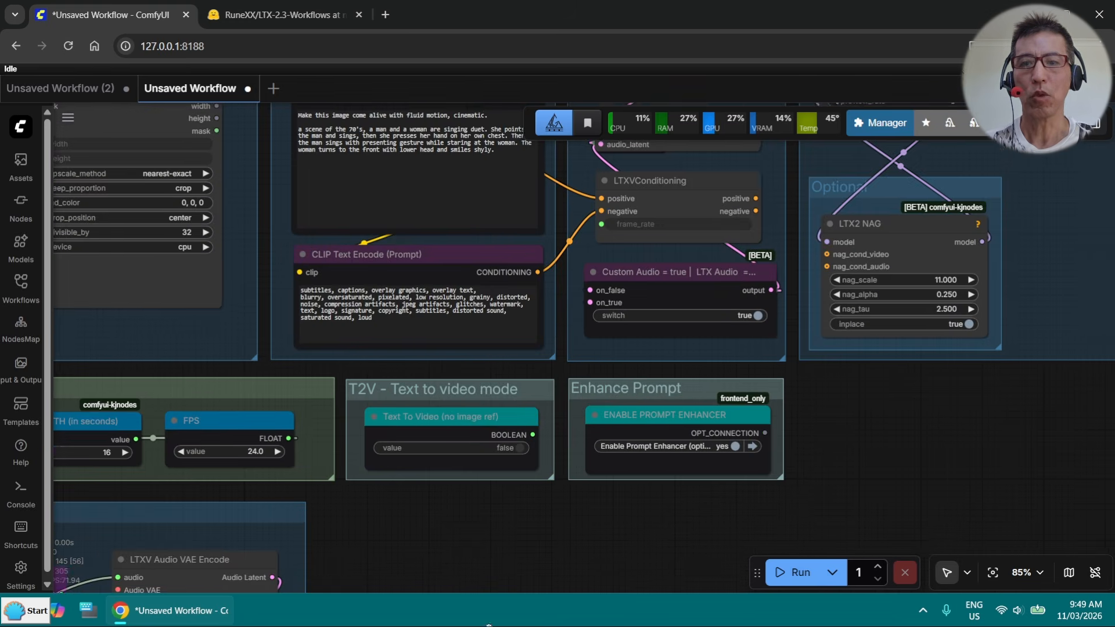
left_click_drag(975, 403, 726, 560)
scroll(737, 520, "down", 5)
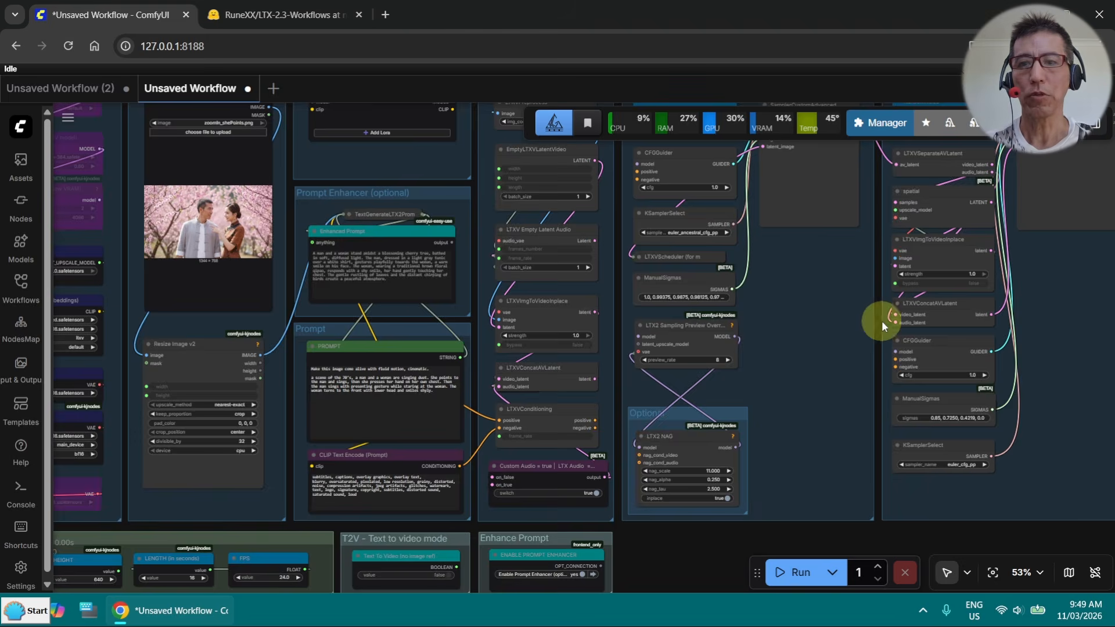
scroll(882, 320, "down", 7)
left_click_drag(1015, 169, 594, 376)
scroll(696, 507, "up", 15)
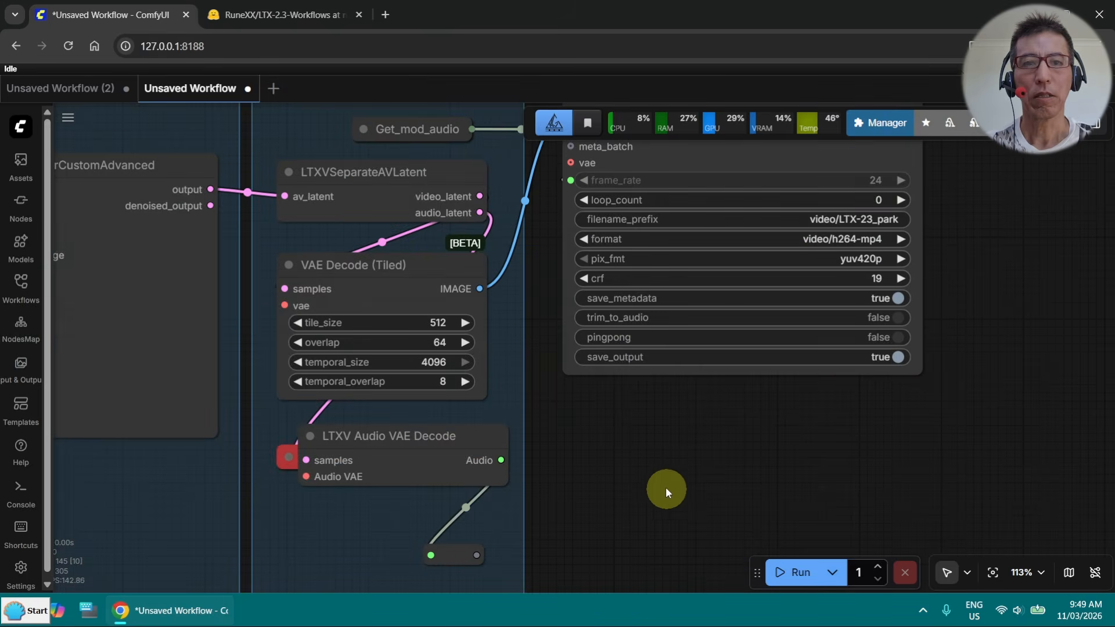
Move the Get_org_audio node above the Decode group closer to the Video Combine node
left_click_drag(653, 424, 729, 578)
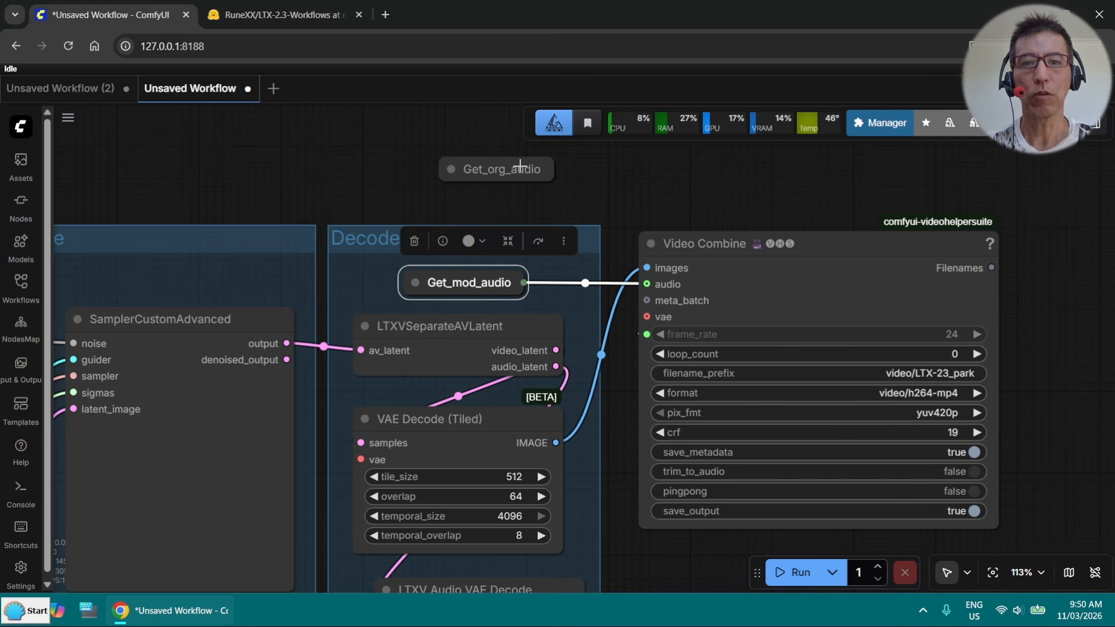
left_click_drag(520, 167, 541, 173)
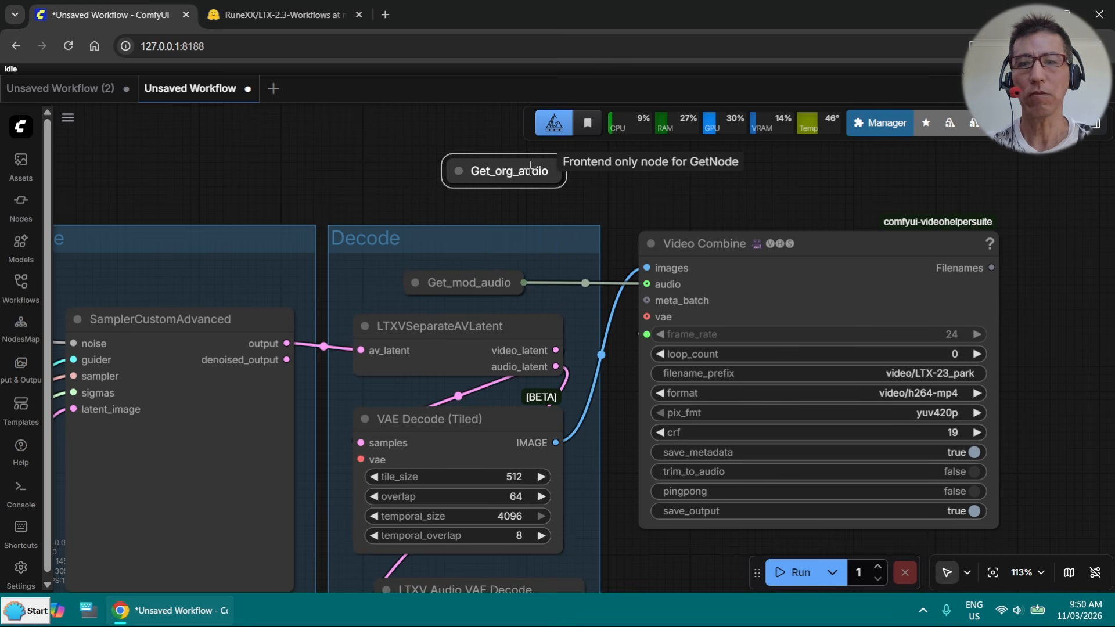
left_click_drag(631, 169, 557, 177)
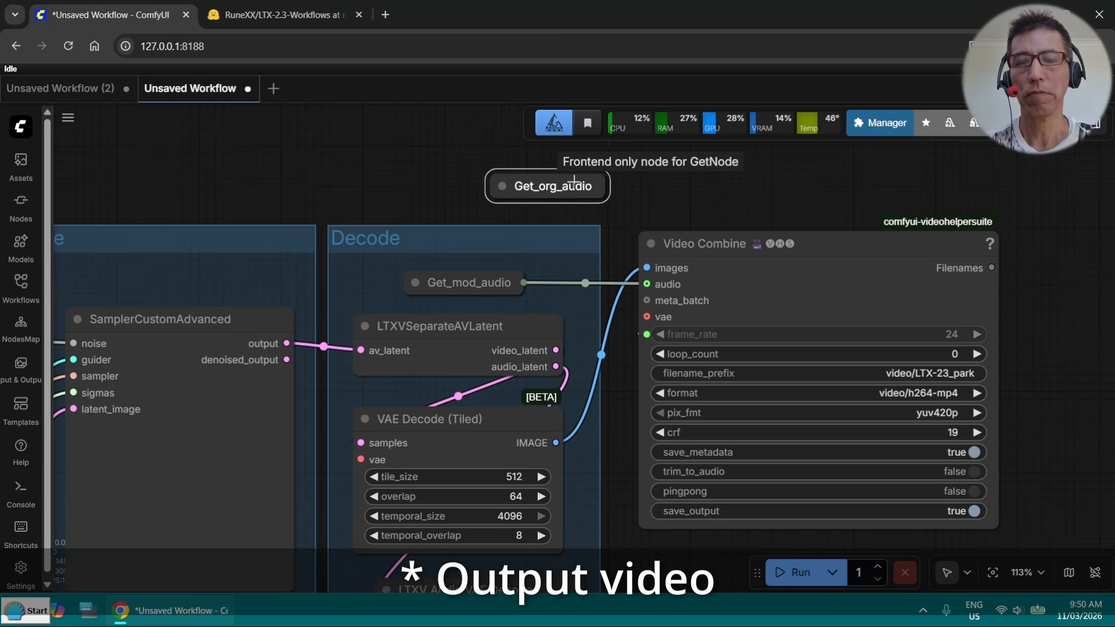
Examine the source picture in the Input Image group and the neighbouring Enhanced Prompt text
scroll(224, 142, "down", 5)
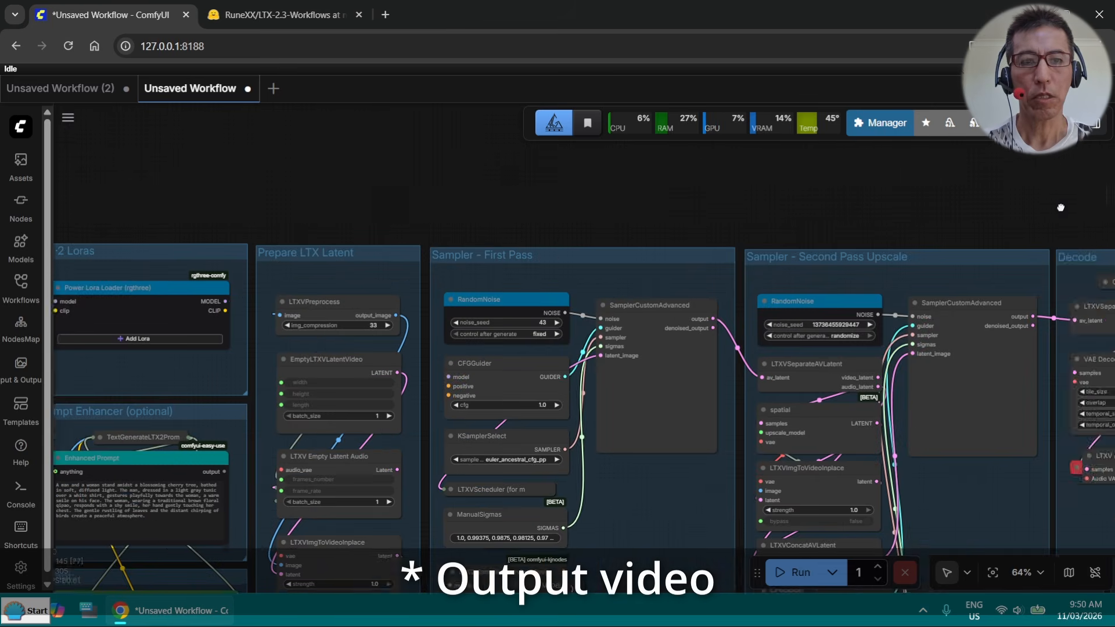
left_click_drag(394, 195, 1035, 194)
scroll(742, 421, "up", 6)
left_click_drag(744, 422, 734, 278)
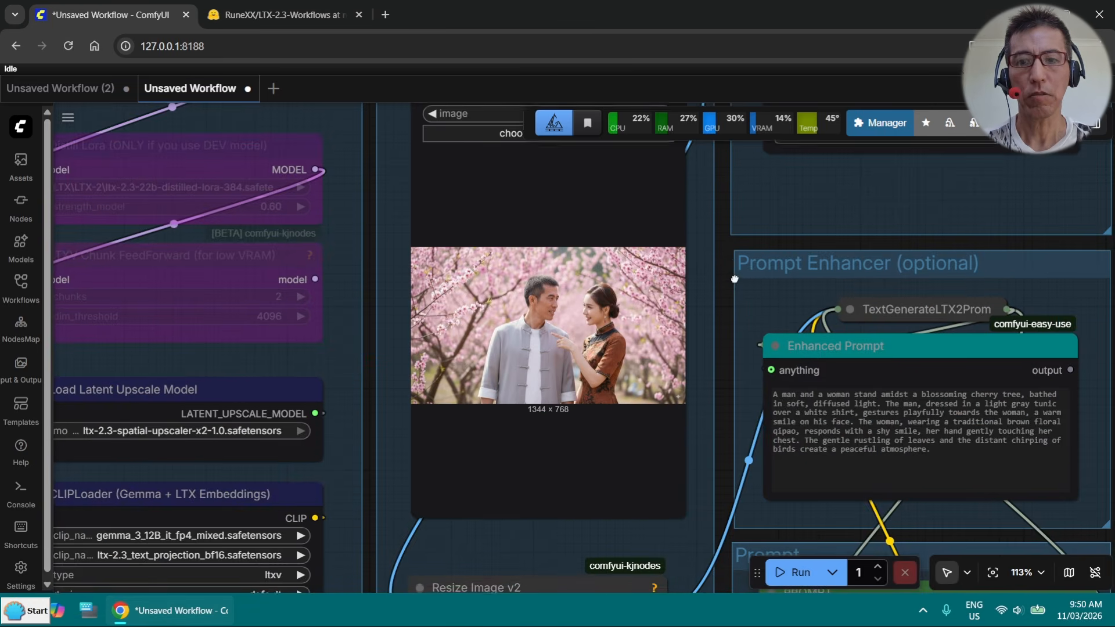
scroll(652, 318, "up", 5)
scroll(652, 318, "up", 1)
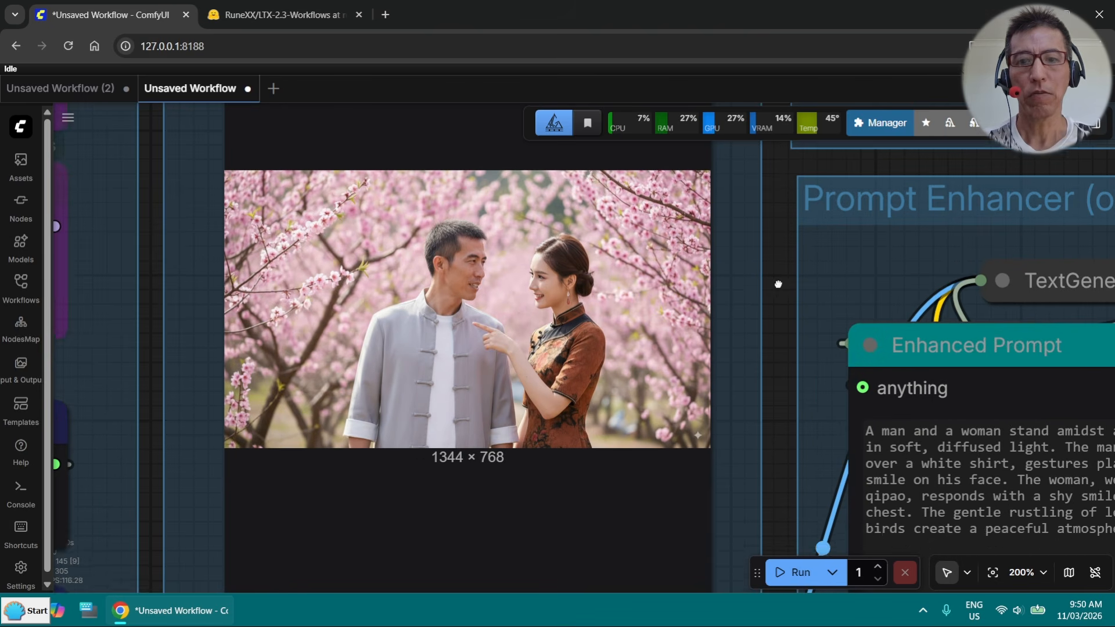
Examine the source picture up close, and read the duet scene description in the PROMPT node
scroll(748, 320, "up", 4)
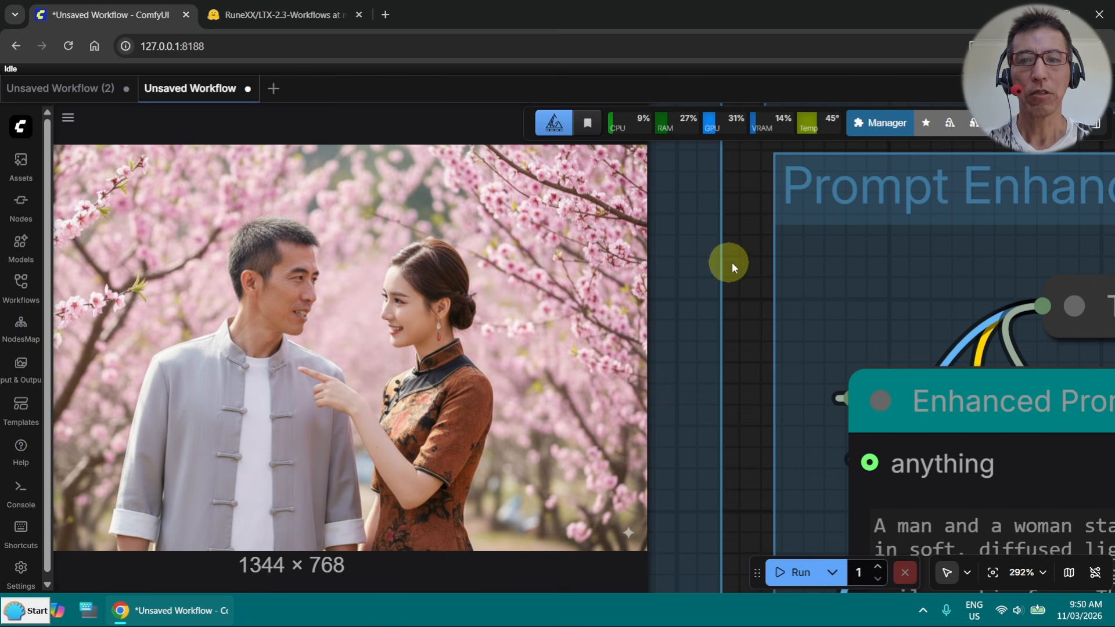
scroll(726, 261, "down", 6)
left_click_drag(714, 263, 662, 217)
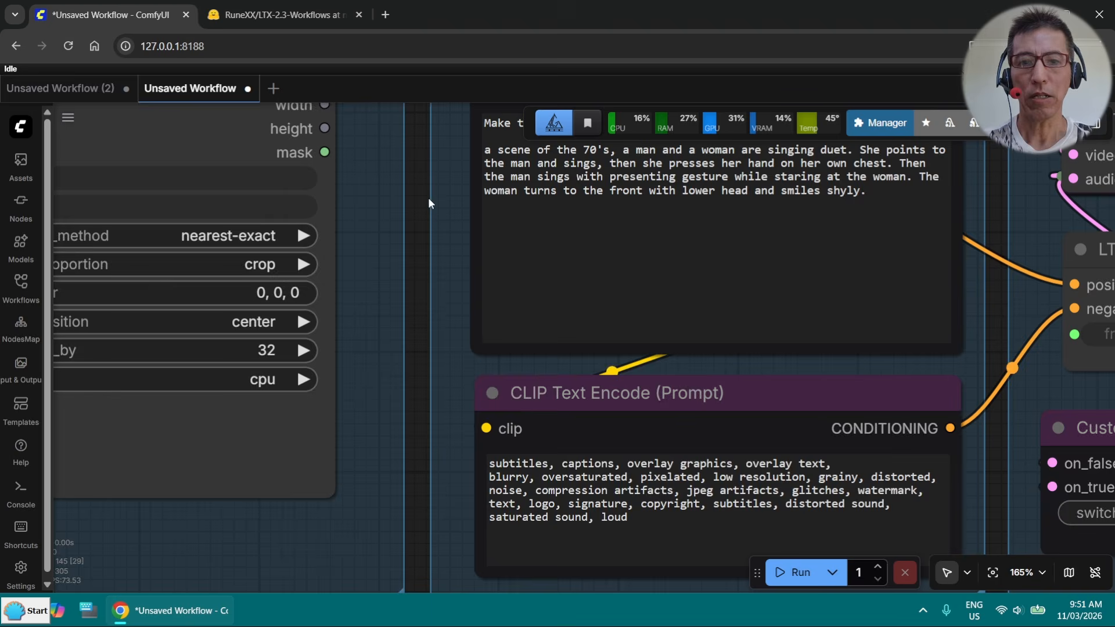
left_click_drag(430, 208, 229, 463)
scroll(423, 219, "up", 3)
scroll(656, 329, "up", 4)
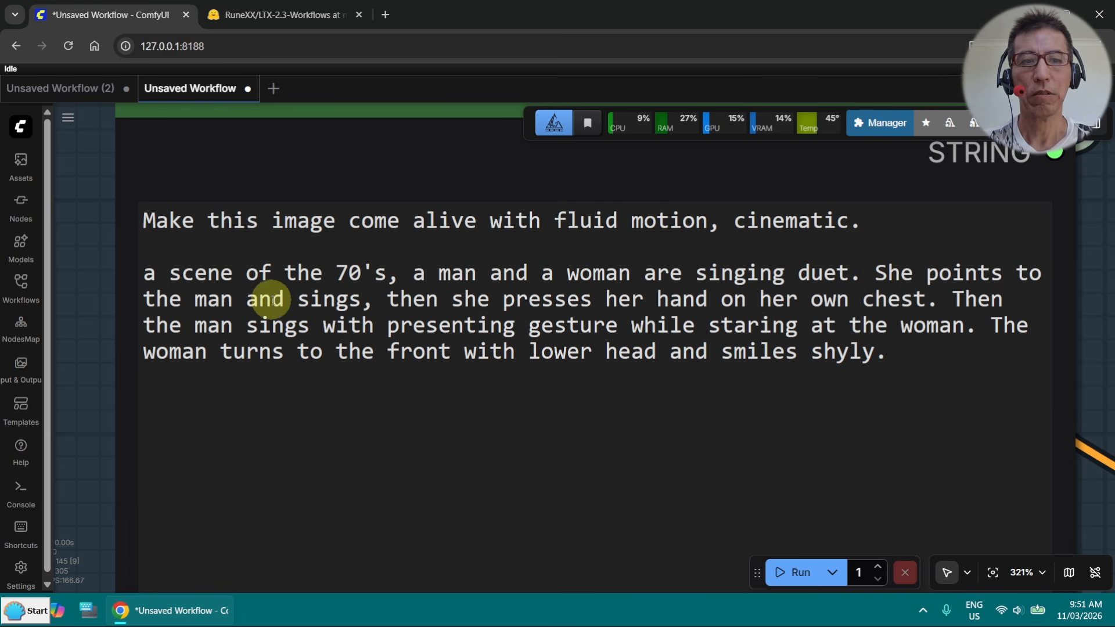
left_click(298, 299)
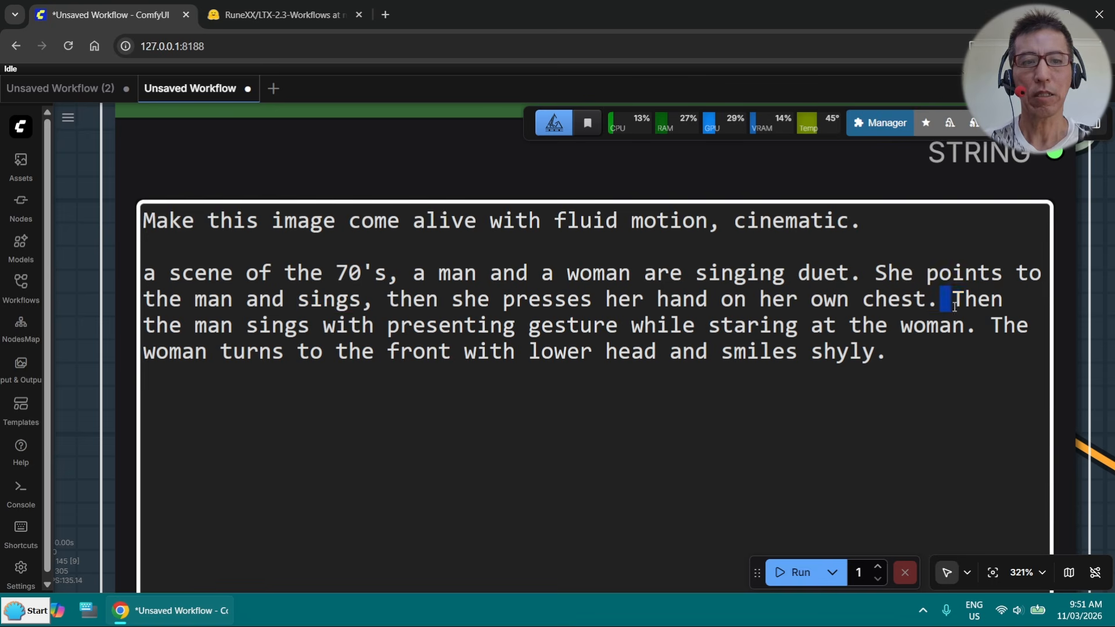
left_click_drag(386, 331, 310, 326)
scroll(438, 305, "down", 12)
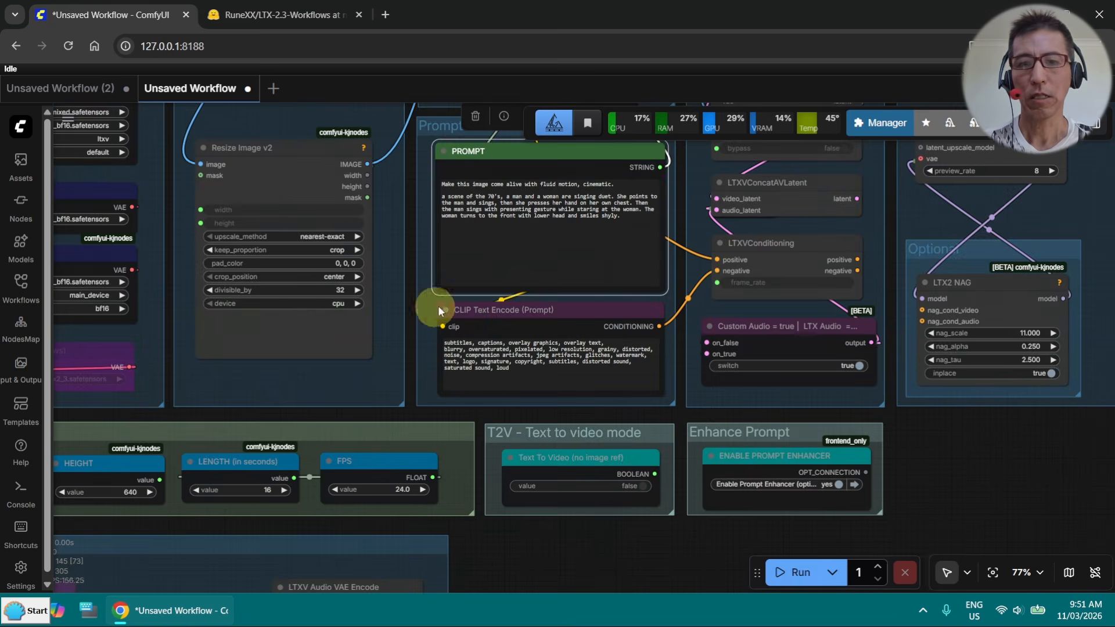
Review the width, height, length and FPS nodes in the Video Settings group and the neighbouring Text To Video switch
scroll(647, 482, "up", 6)
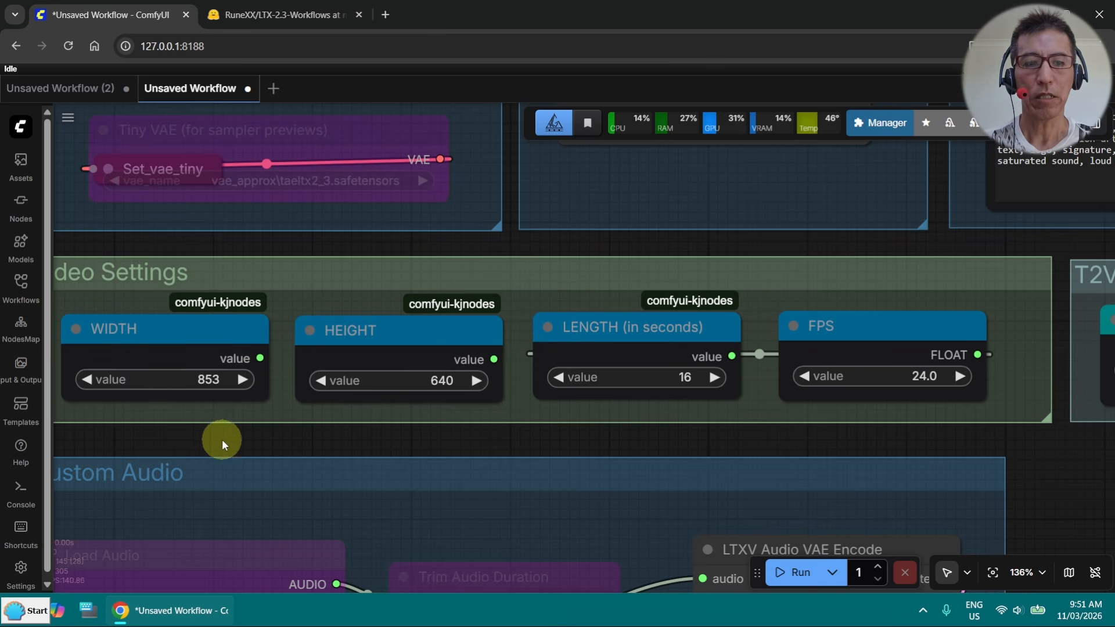
left_click_drag(221, 445, 312, 455)
scroll(319, 451, "up", 4)
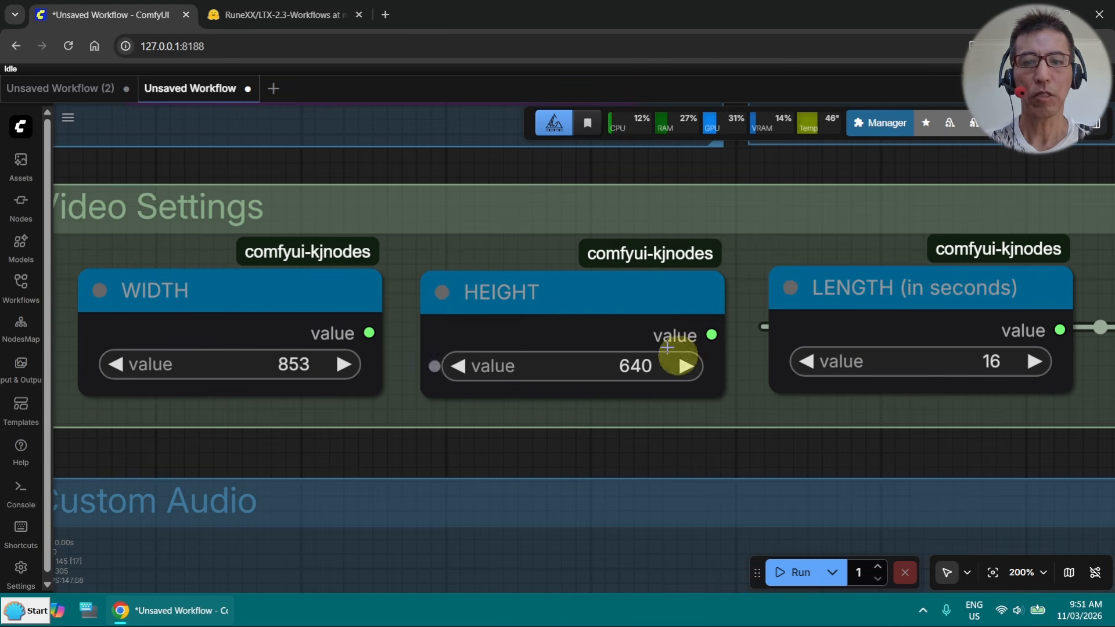
scroll(814, 450, "down", 4)
left_click_drag(849, 450, 95, 510)
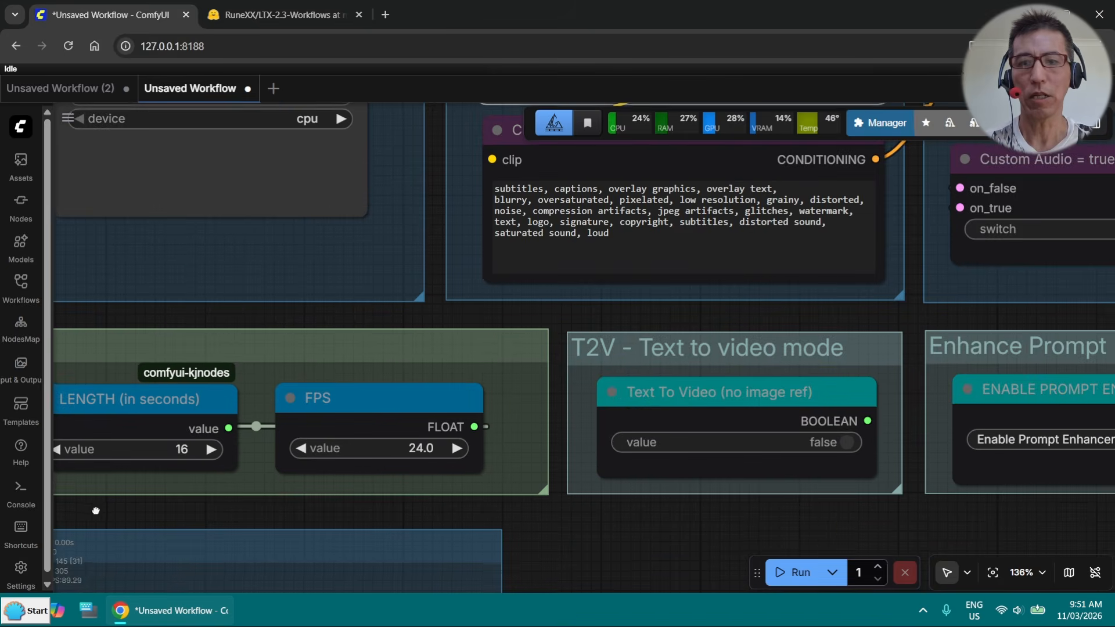
Run the complete workflow once to generate the singing duet video
scroll(670, 405, "down", 2)
scroll(675, 404, "down", 4)
scroll(662, 513, "down", 7)
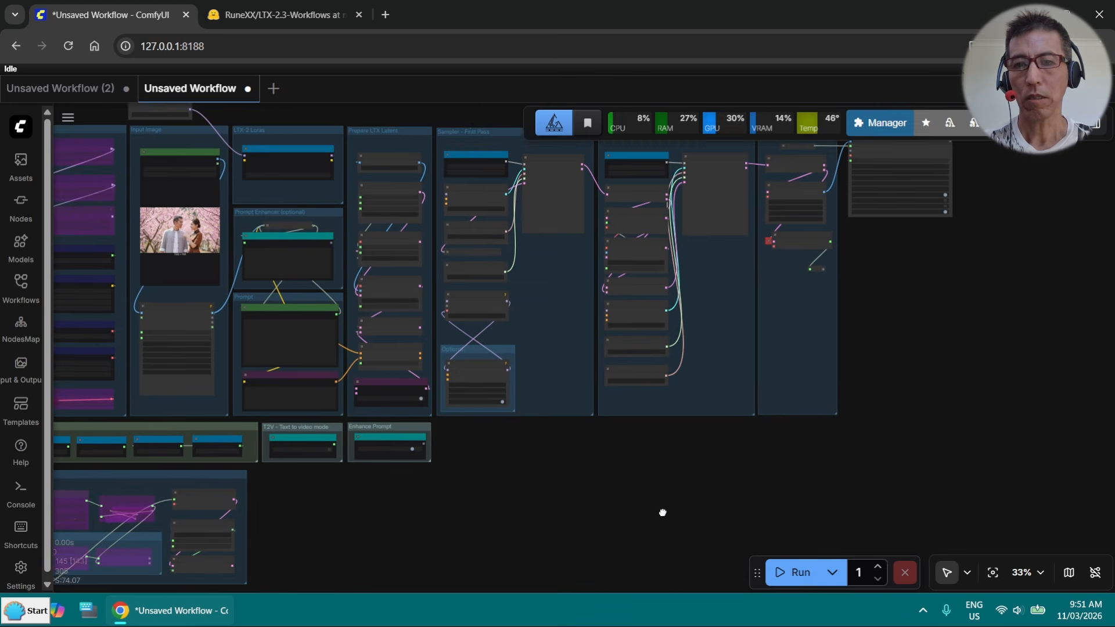
scroll(661, 539, "down", 2)
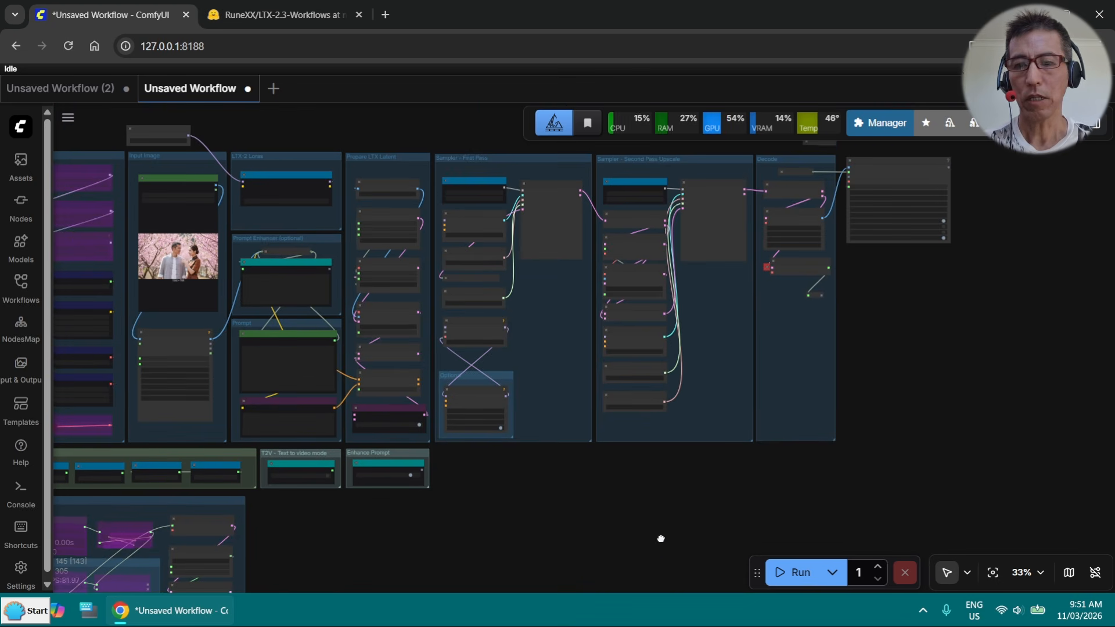
left_click(808, 576)
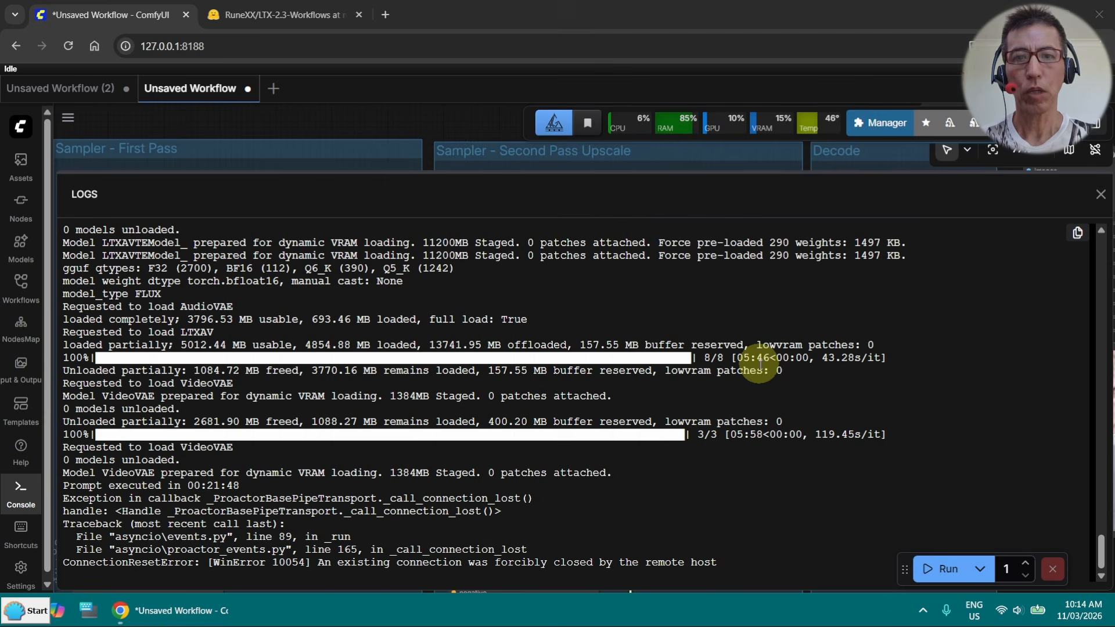
Close the execution logs and check the Job Queue for the generated video file
left_click(1102, 196)
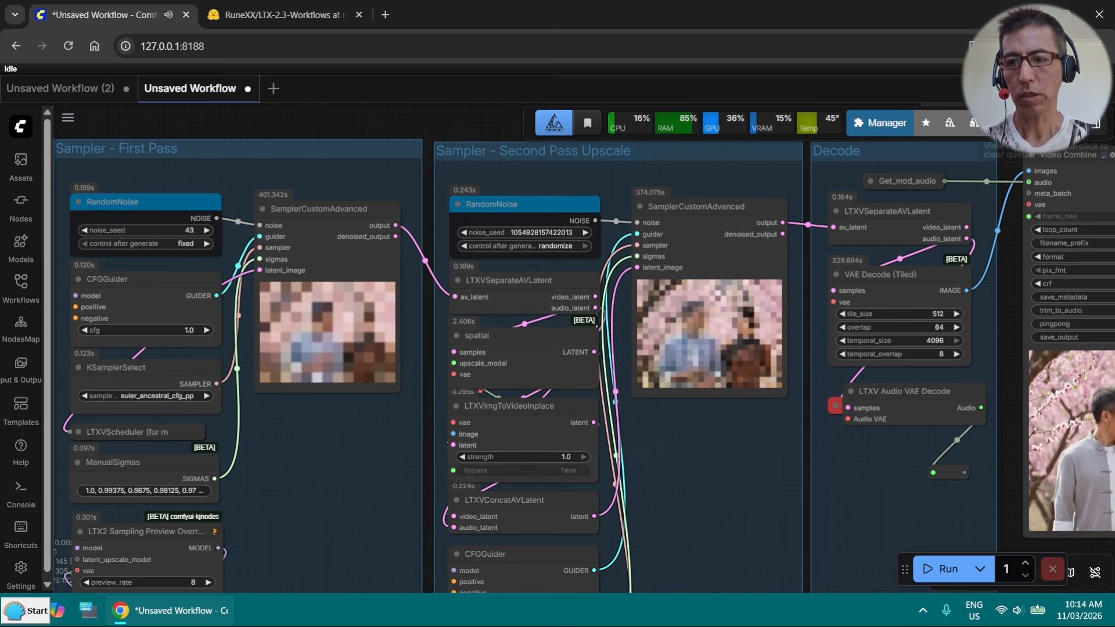
left_click(1061, 123)
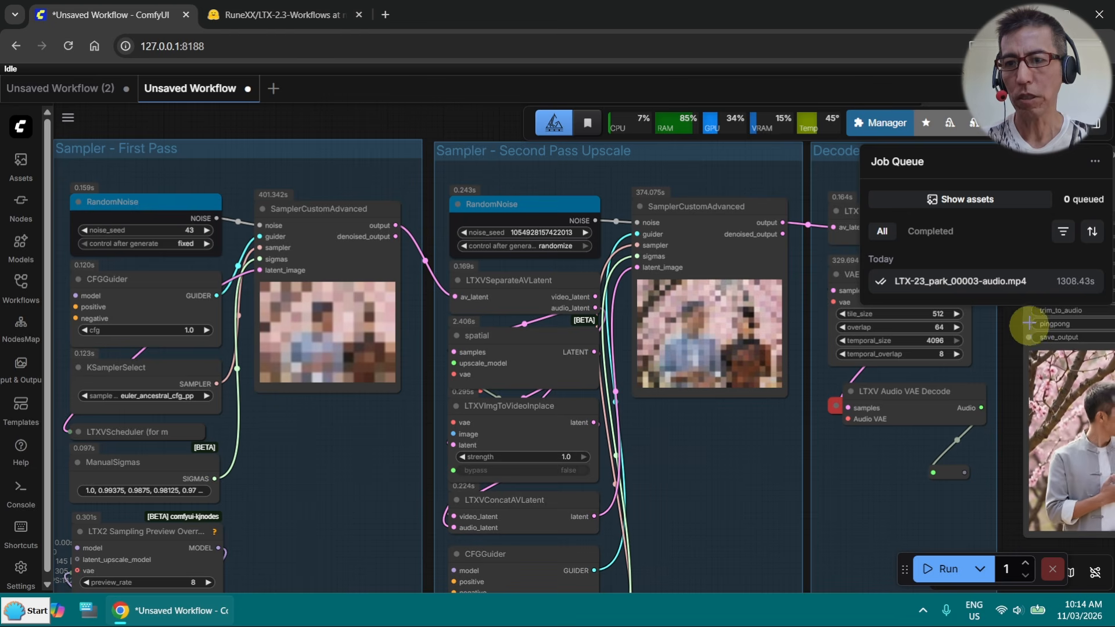
left_click(1060, 123)
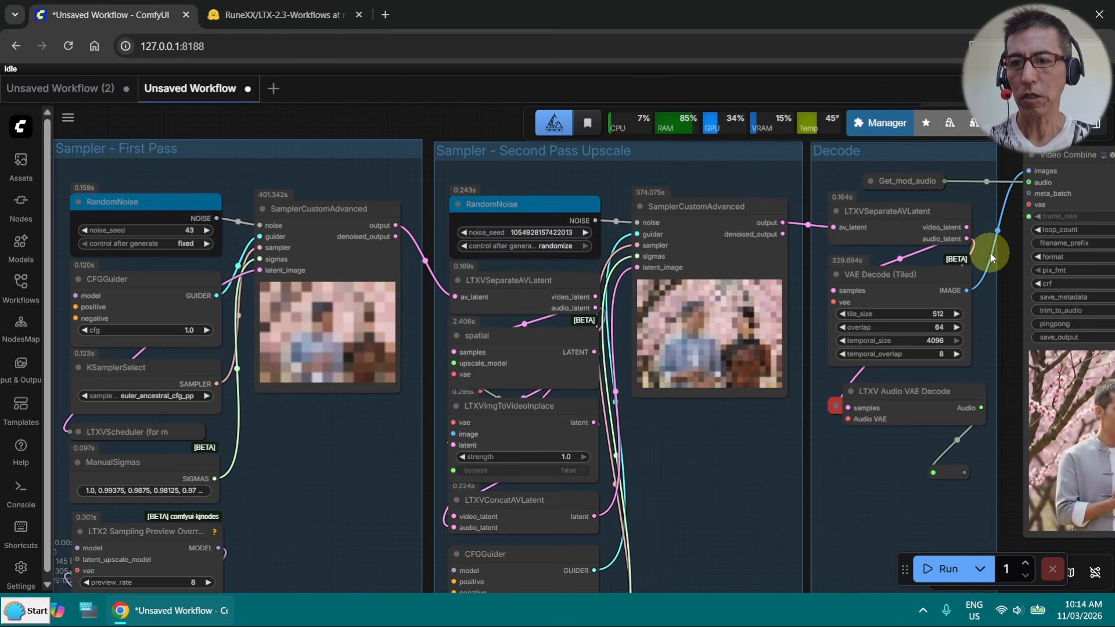
Inspect the generated video preview in the Video Combine node and minimise the browser window
left_click_drag(1020, 285, 936, 284)
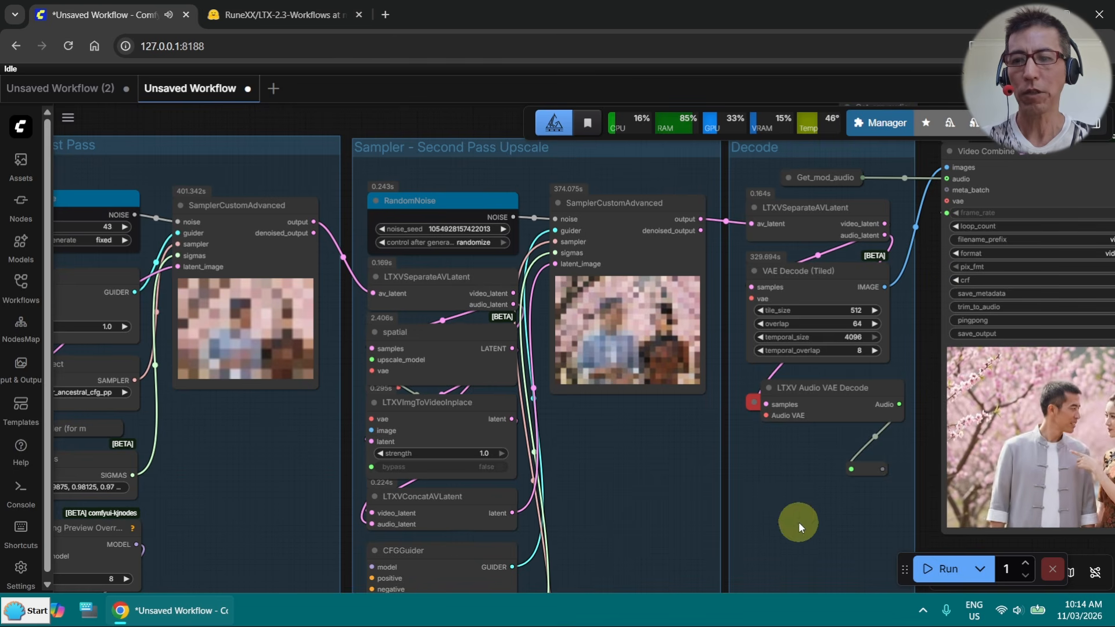
left_click_drag(926, 522, 741, 517)
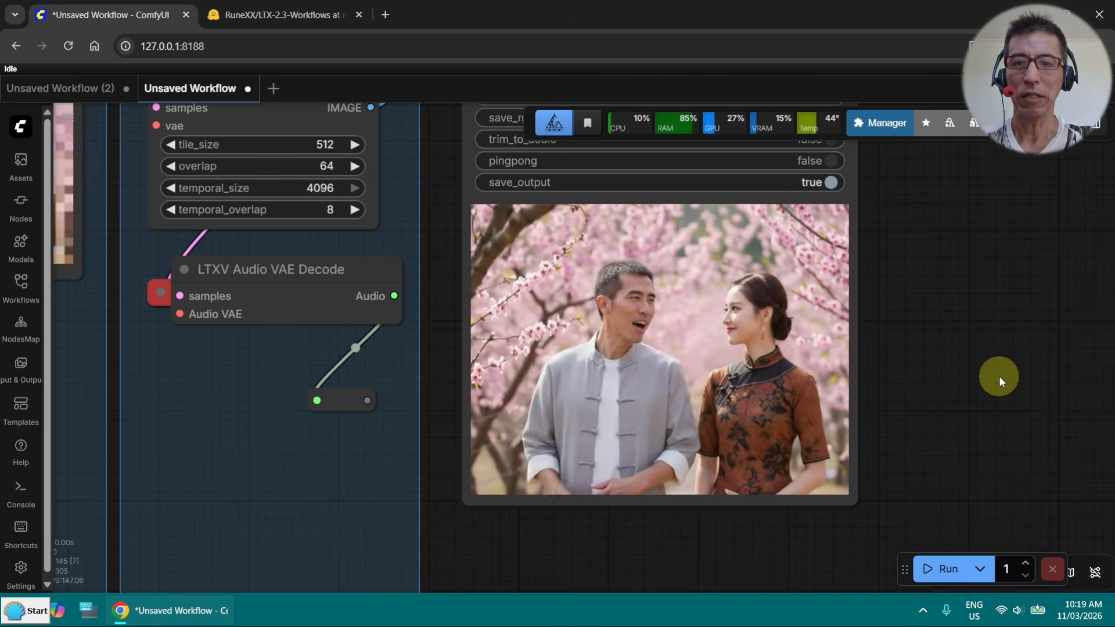
scroll(998, 375, "up", 1)
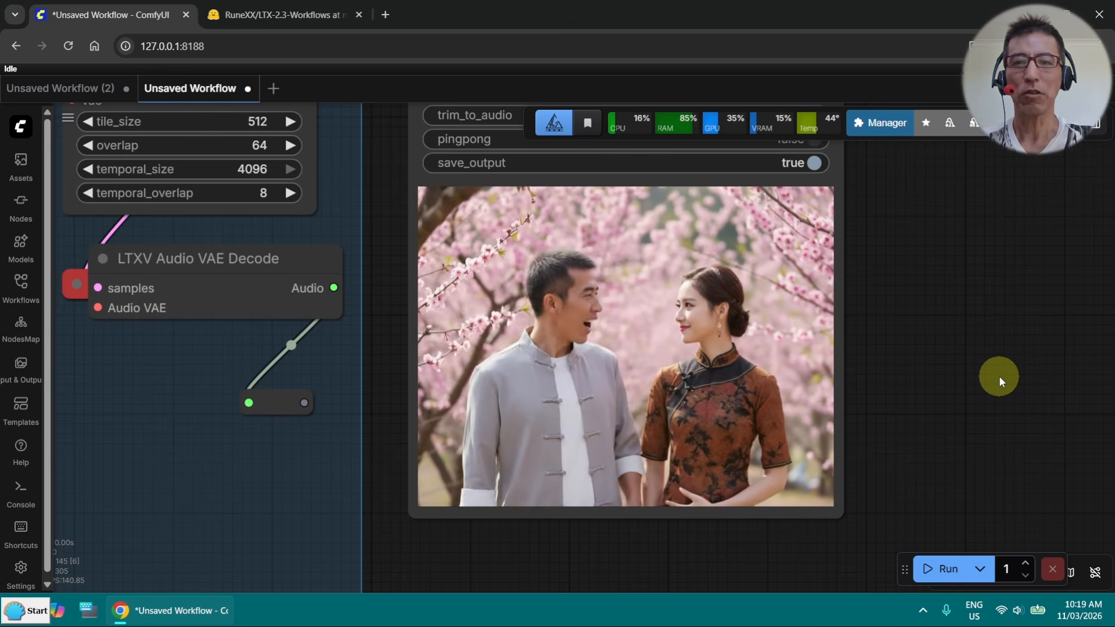
left_click(1033, 14)
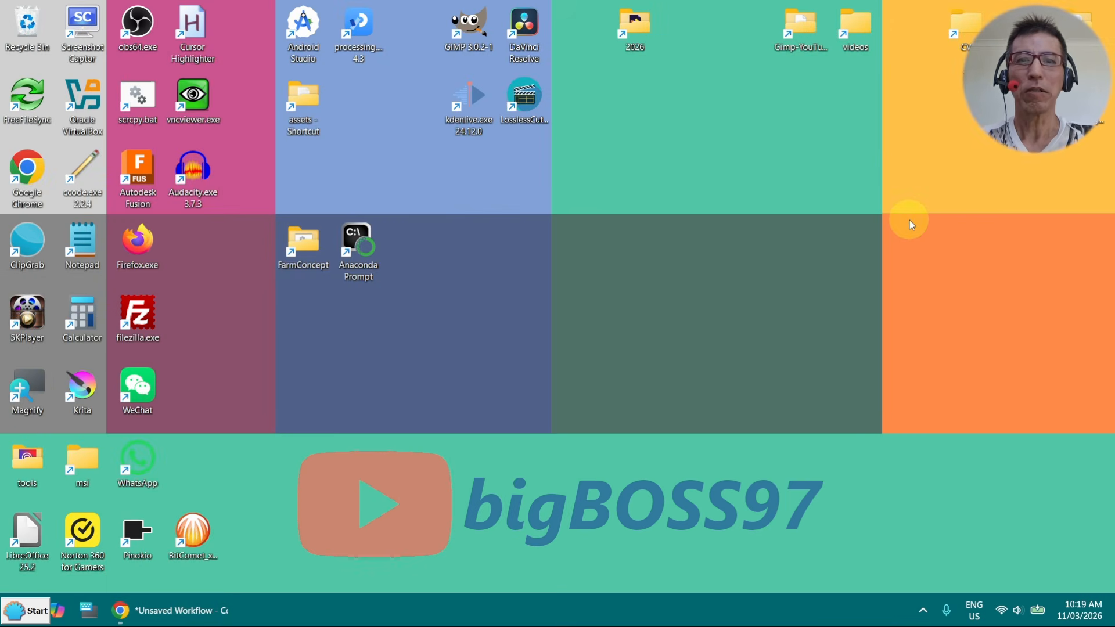